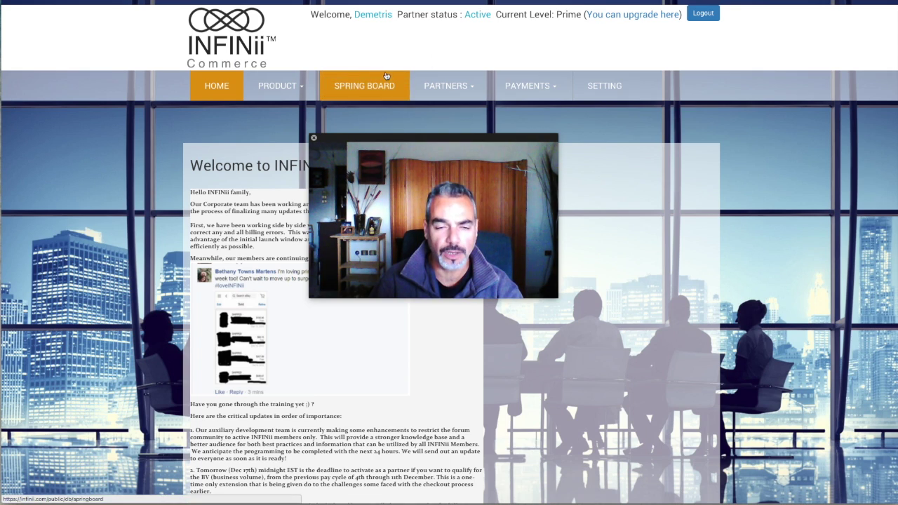
- Open the training page for the Prime product level
{"action": "left_click", "coordinate": [287, 88]}
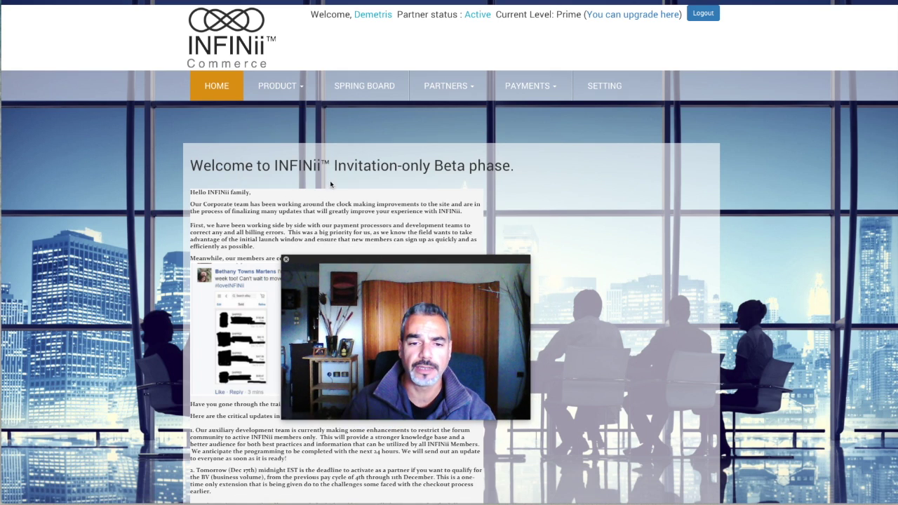
{"action": "mouse_move", "coordinate": [281, 87]}
{"action": "mouse_move", "coordinate": [316, 142]}
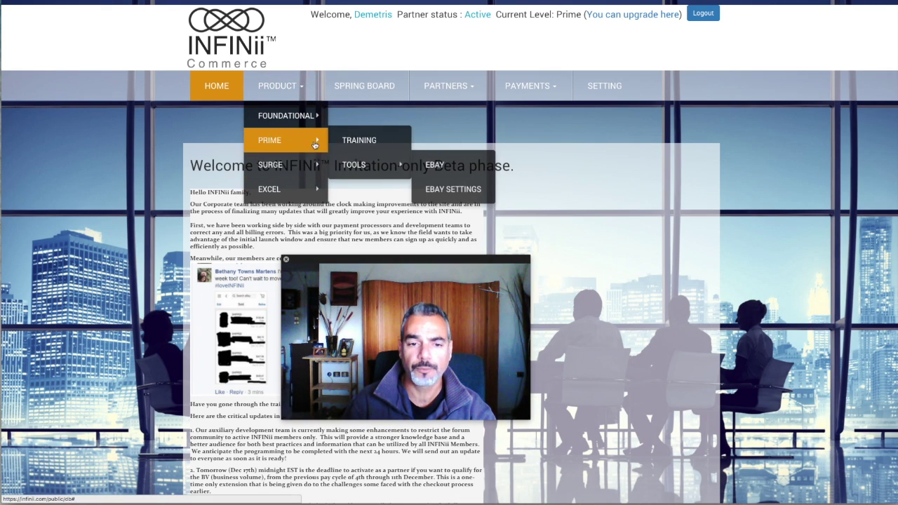
{"action": "left_click", "coordinate": [377, 142]}
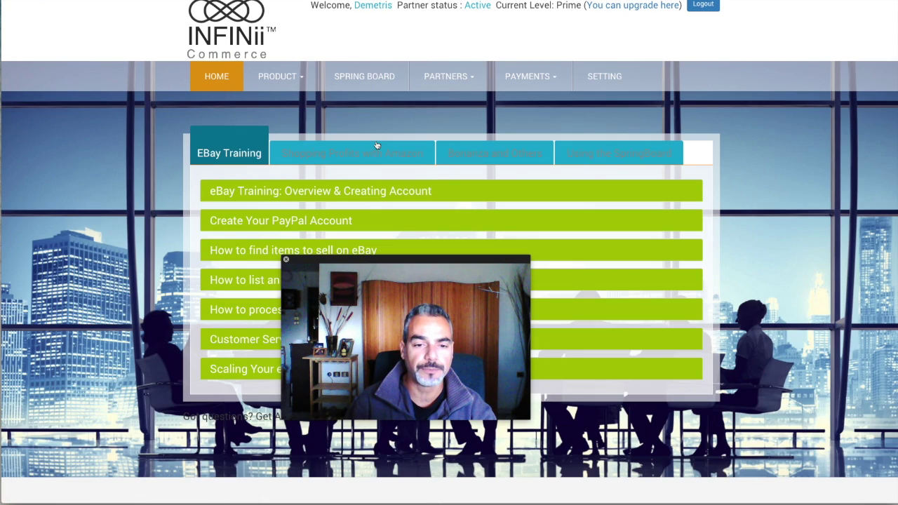
{"action": "left_click_drag", "start_coordinate": [348, 257], "coordinate": [717, 336]}
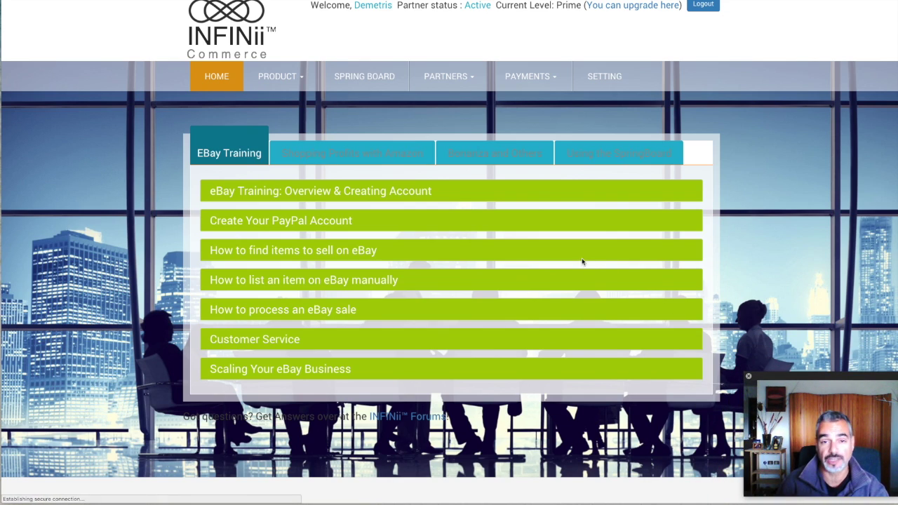
- Look through the Shopping Profits with Amazon, Bonanza and Others, and Using the SpringBoard training sections
{"action": "left_click", "coordinate": [321, 153]}
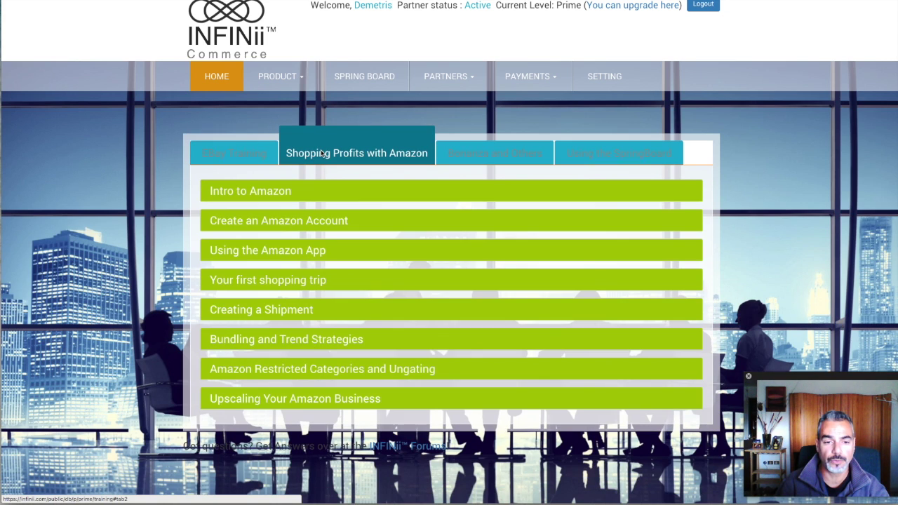
{"action": "left_click", "coordinate": [487, 157]}
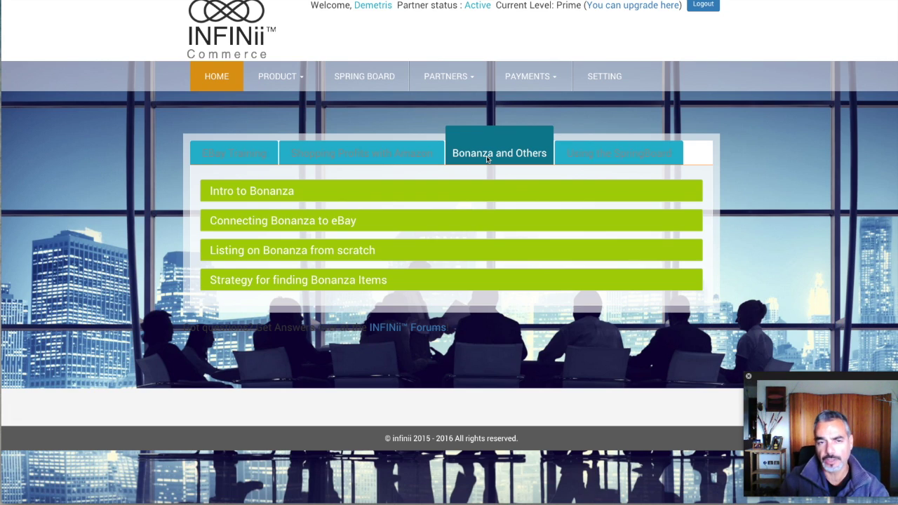
{"action": "left_click", "coordinate": [582, 149]}
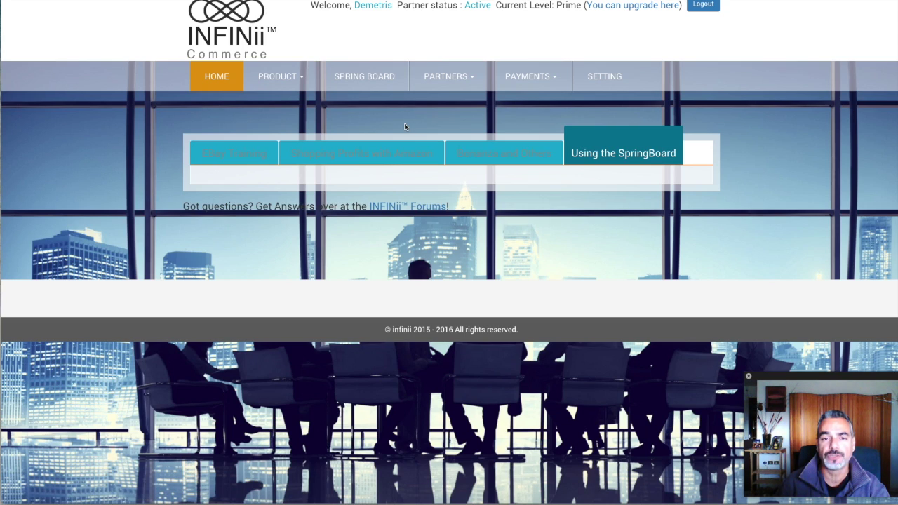
- Examine the Dash & Dot Wonder Pack's expected profit and units taken on the Spring Board, and view the Reports section
{"action": "left_click", "coordinate": [379, 75]}
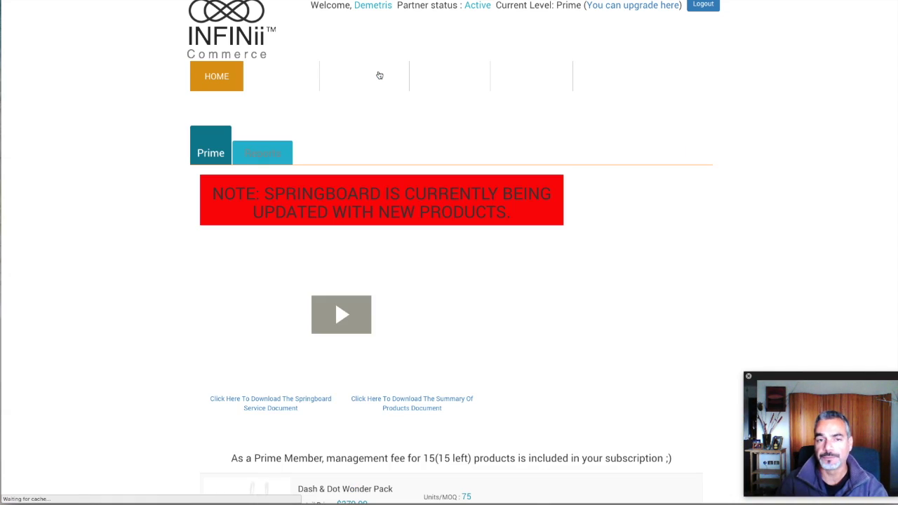
{"action": "scroll", "coordinate": [381, 87], "scroll_direction": "down", "scroll_amount": 1}
{"action": "scroll", "coordinate": [381, 90], "scroll_direction": "down", "scroll_amount": 1}
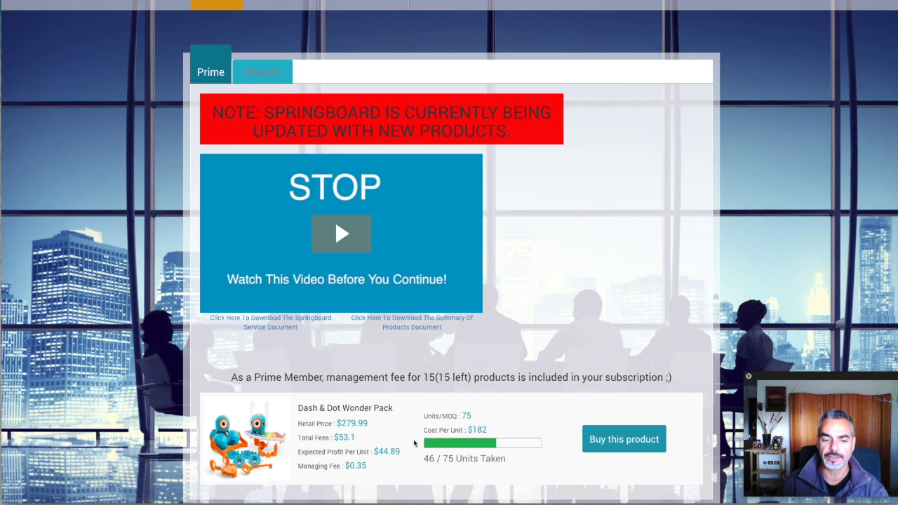
{"action": "left_click_drag", "start_coordinate": [339, 424], "coordinate": [403, 453]}
{"action": "left_click", "coordinate": [373, 428]}
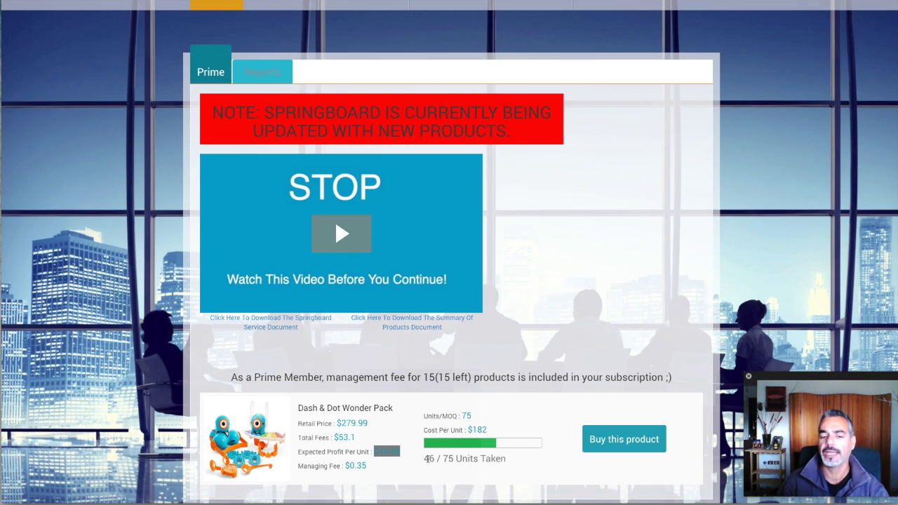
{"action": "left_click_drag", "start_coordinate": [426, 458], "coordinate": [472, 460]}
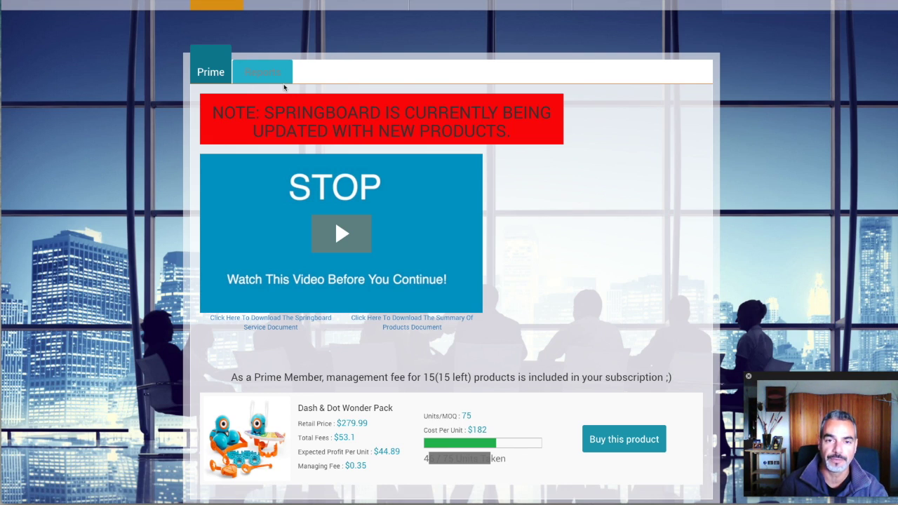
{"action": "left_click", "coordinate": [285, 82]}
{"action": "scroll", "coordinate": [287, 84], "scroll_direction": "up", "scroll_amount": 1}
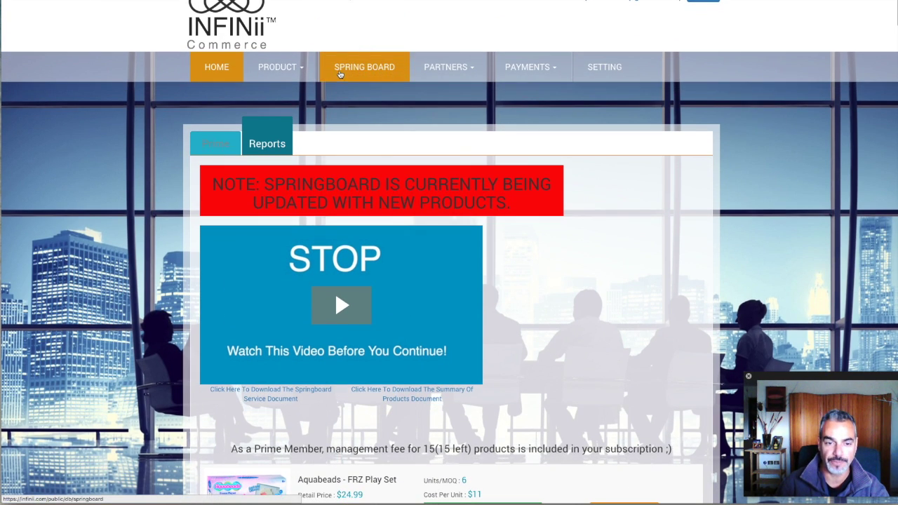
- Open the Prime level's eBay listing tool and start creating a new listing
{"action": "left_click", "coordinate": [277, 67]}
{"action": "mouse_move", "coordinate": [284, 122]}
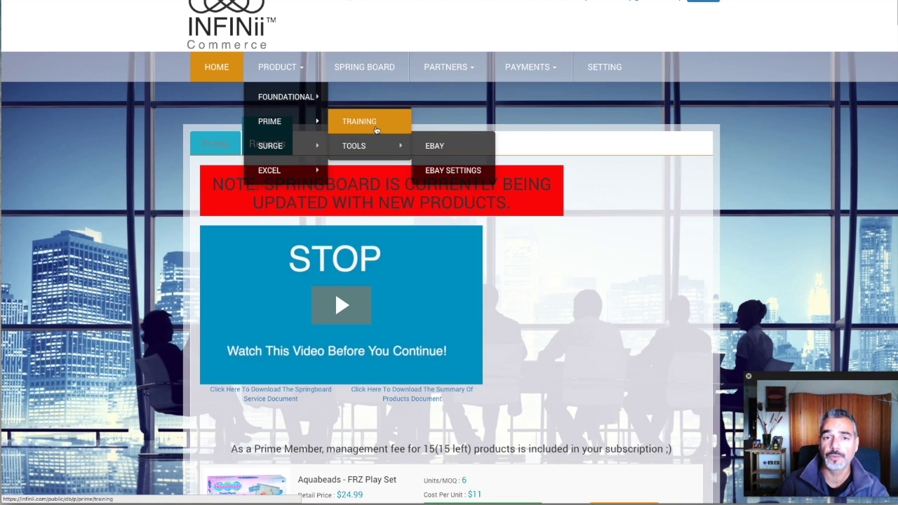
{"action": "left_click", "coordinate": [434, 146]}
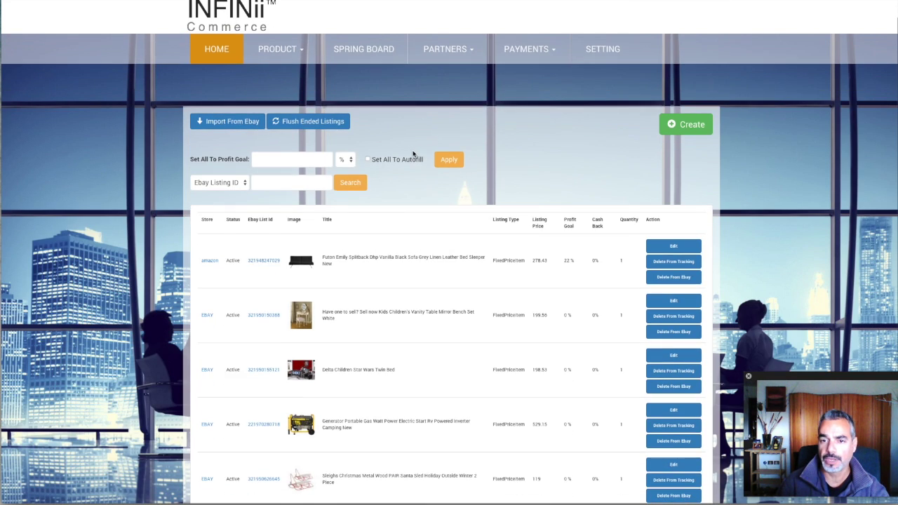
{"action": "scroll", "coordinate": [413, 153], "scroll_direction": "up", "scroll_amount": 1}
{"action": "left_click", "coordinate": [693, 154]}
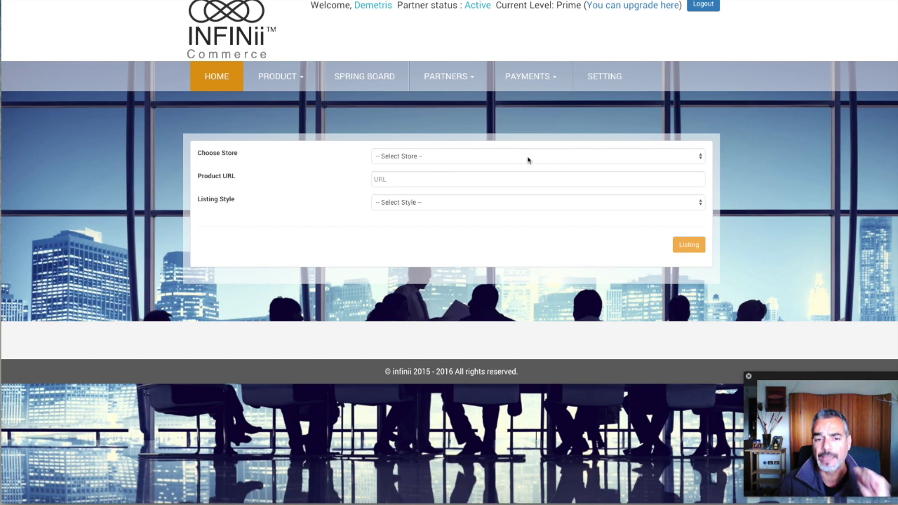
- Set the new listing's store to Wayfair and get the product URL field ready for entry
{"action": "left_click", "coordinate": [527, 160]}
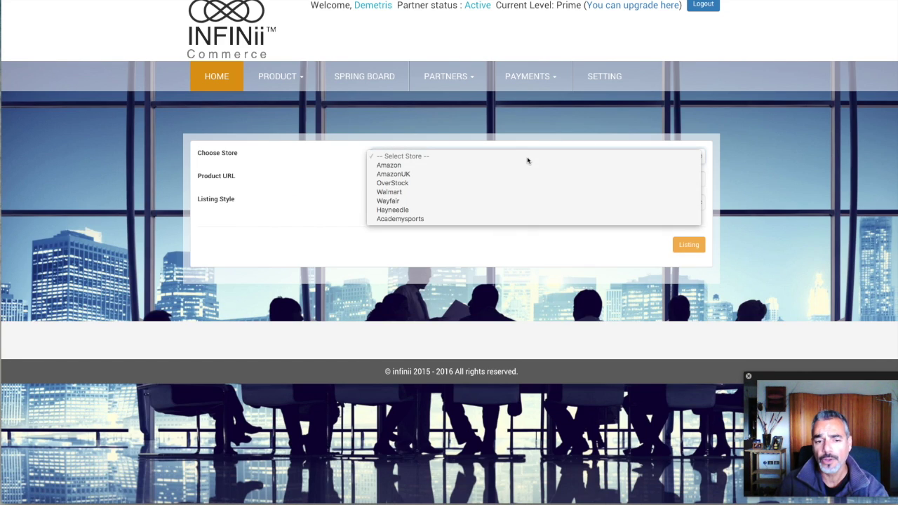
{"action": "left_click", "coordinate": [496, 201]}
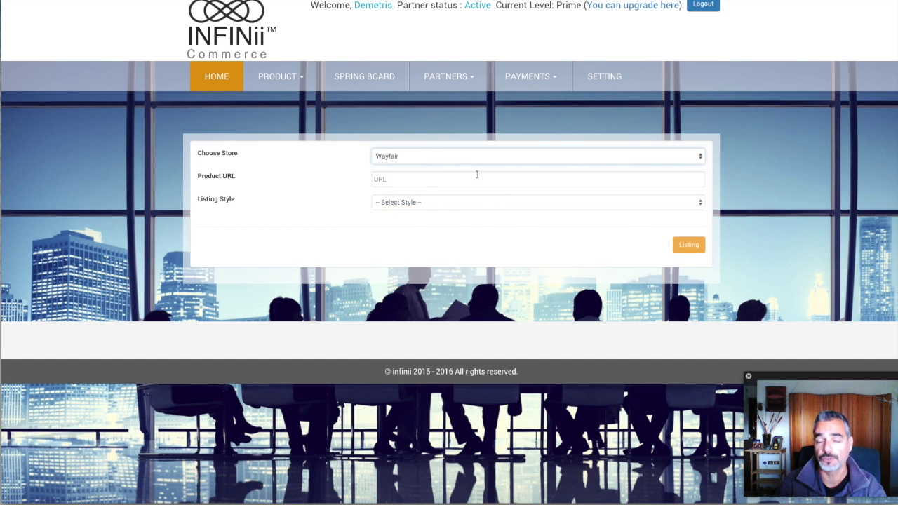
{"action": "left_click", "coordinate": [477, 176]}
- Switch to the Wayfair site and open its Kitchen Appliances category
{"action": "key", "text": "alt+Tab"}
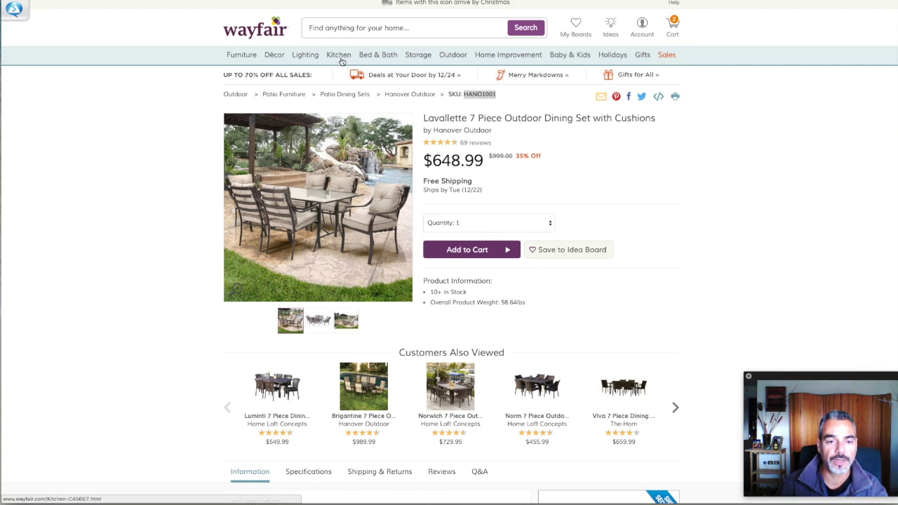
{"action": "mouse_move", "coordinate": [372, 58]}
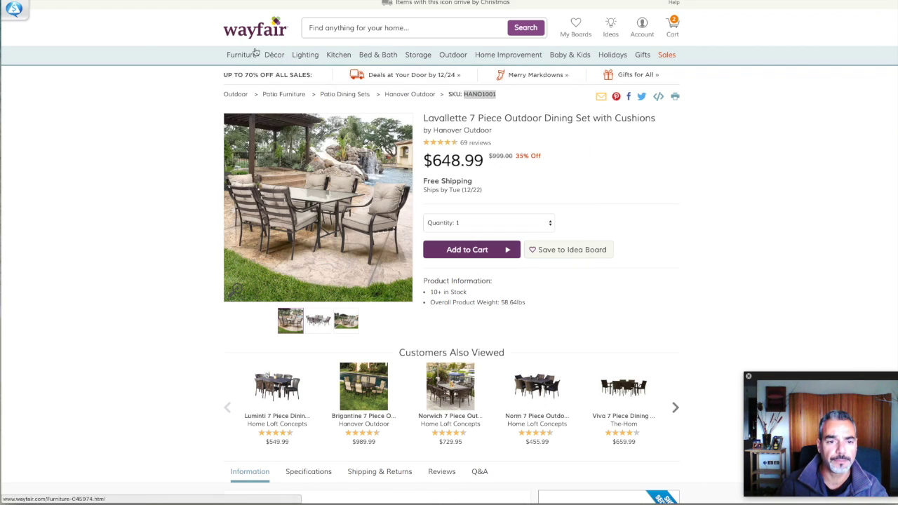
{"action": "mouse_move", "coordinate": [337, 55]}
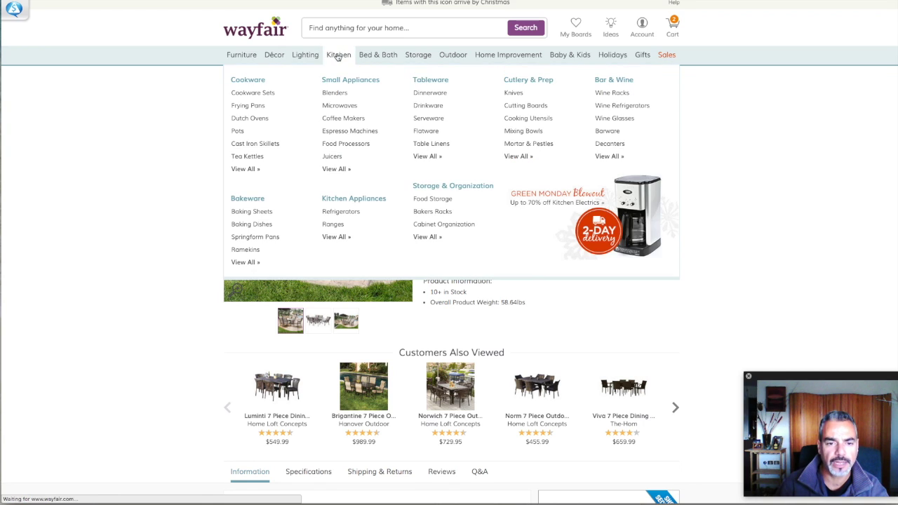
{"action": "left_click", "coordinate": [341, 93]}
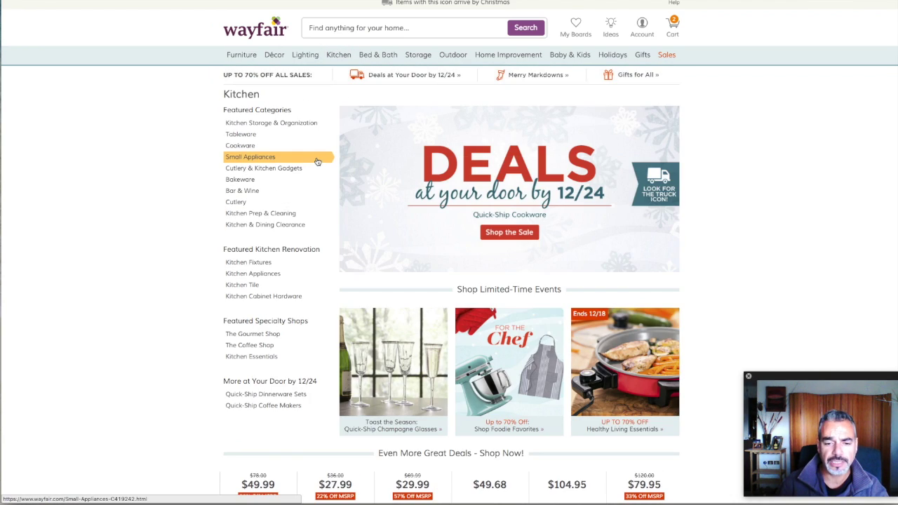
{"action": "scroll", "coordinate": [291, 184], "scroll_direction": "down", "scroll_amount": 2}
{"action": "scroll", "coordinate": [274, 155], "scroll_direction": "up", "scroll_amount": 1}
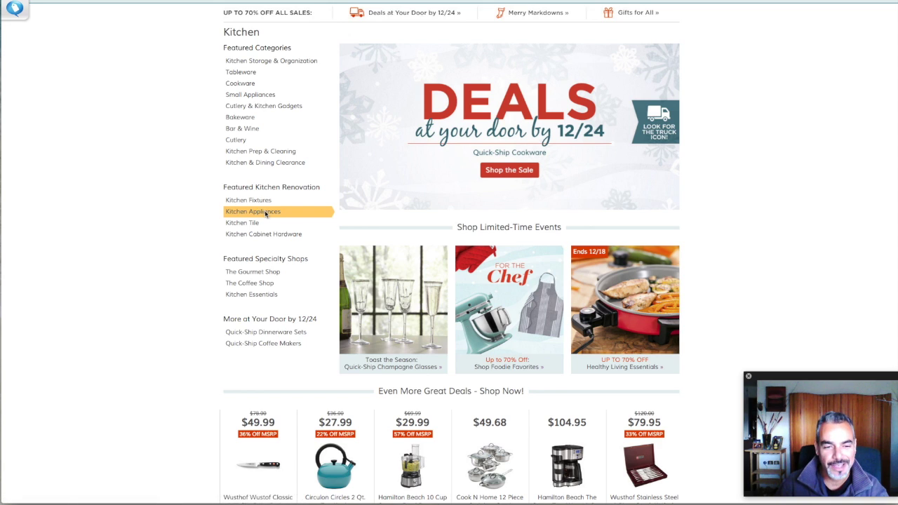
{"action": "left_click", "coordinate": [267, 212]}
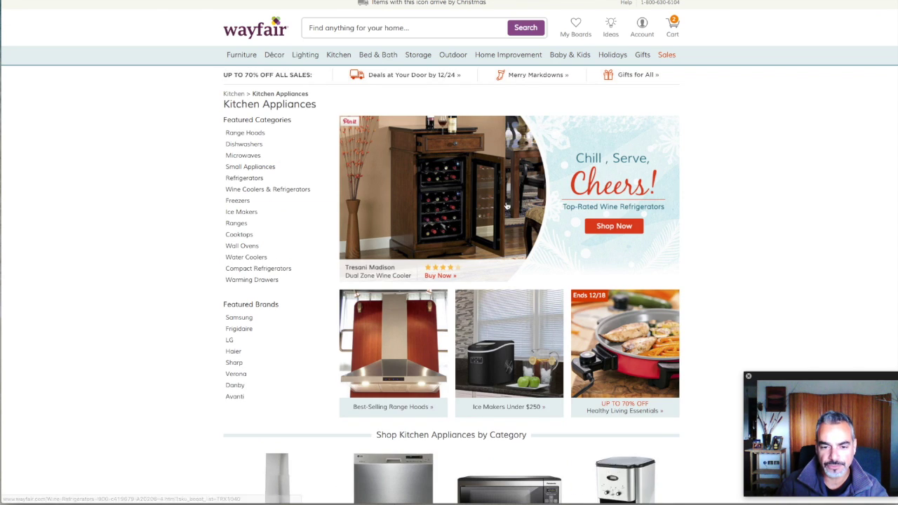
- Open the featured Wine Coolers & Refrigerators selection and browse its products, prices and ratings
{"action": "scroll", "coordinate": [503, 206], "scroll_direction": "down", "scroll_amount": 1}
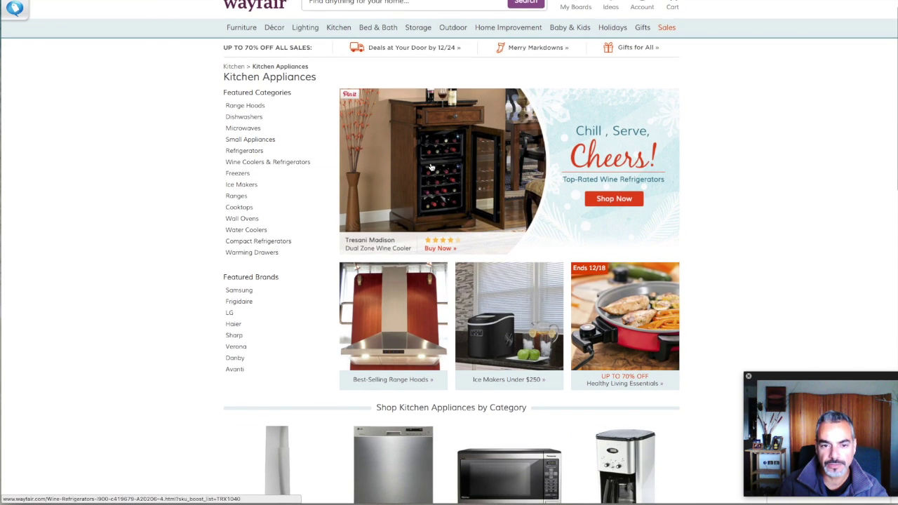
{"action": "scroll", "coordinate": [406, 332], "scroll_direction": "down", "scroll_amount": 2}
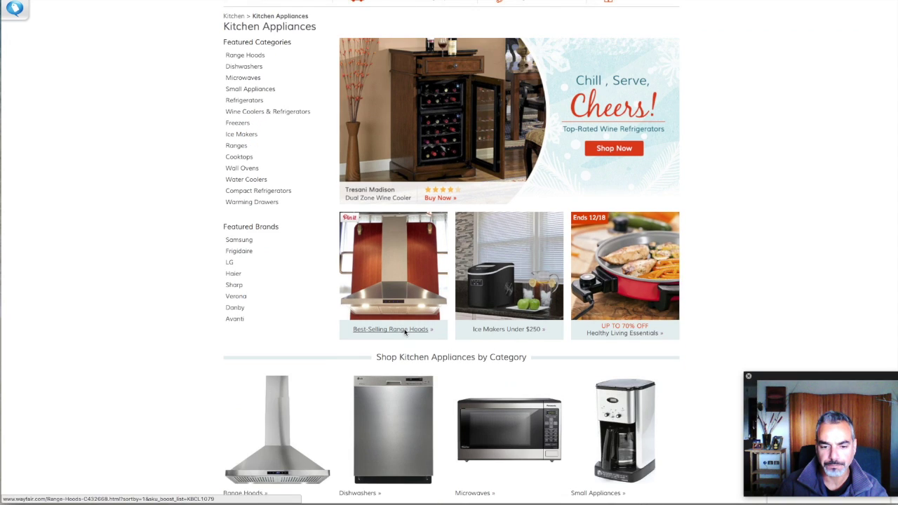
{"action": "scroll", "coordinate": [408, 331], "scroll_direction": "up", "scroll_amount": 1}
{"action": "left_click", "coordinate": [434, 150]}
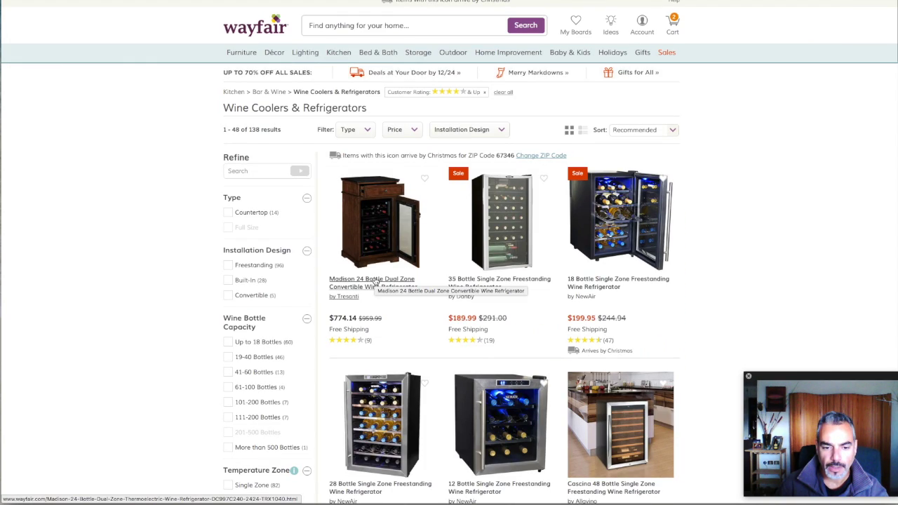
{"action": "scroll", "coordinate": [509, 269], "scroll_direction": "down", "scroll_amount": 2}
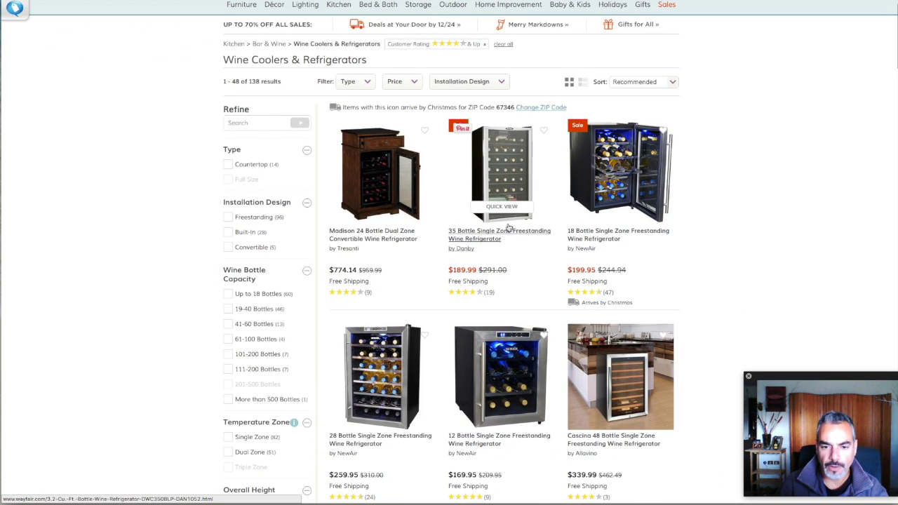
{"action": "scroll", "coordinate": [518, 236], "scroll_direction": "down", "scroll_amount": 5}
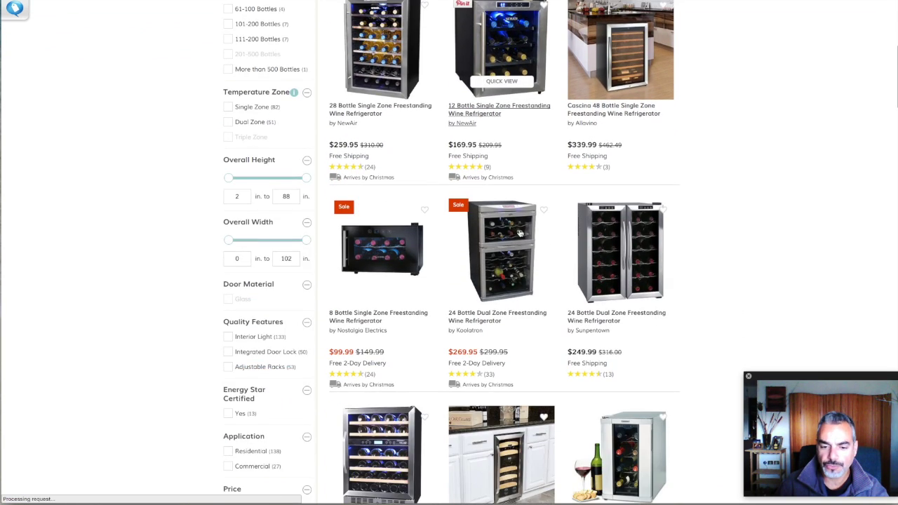
{"action": "scroll", "coordinate": [520, 234], "scroll_direction": "down", "scroll_amount": 2}
{"action": "scroll", "coordinate": [513, 197], "scroll_direction": "up", "scroll_amount": 3}
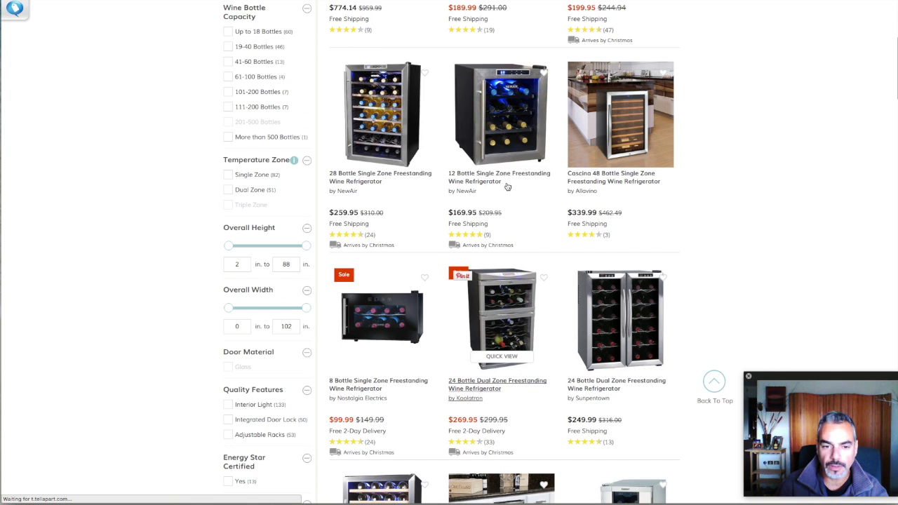
{"action": "scroll", "coordinate": [512, 200], "scroll_direction": "down", "scroll_amount": 8}
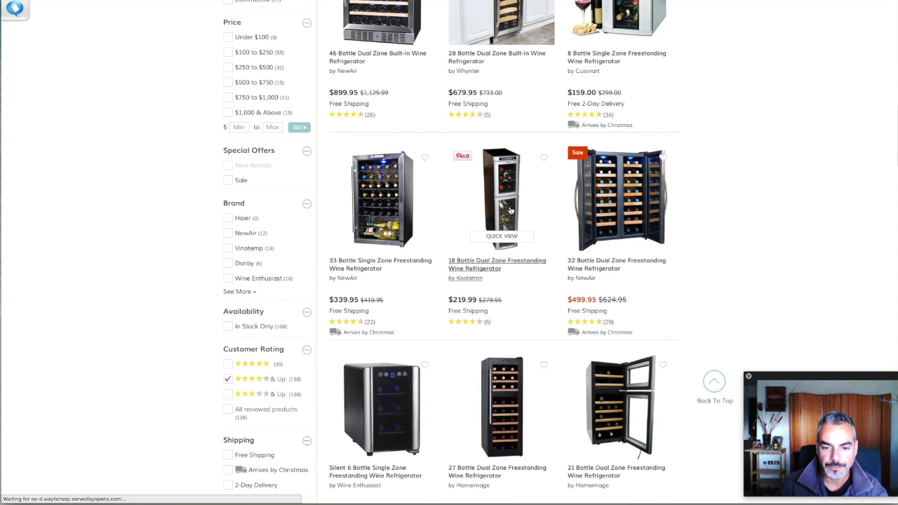
{"action": "scroll", "coordinate": [510, 210], "scroll_direction": "down", "scroll_amount": 3}
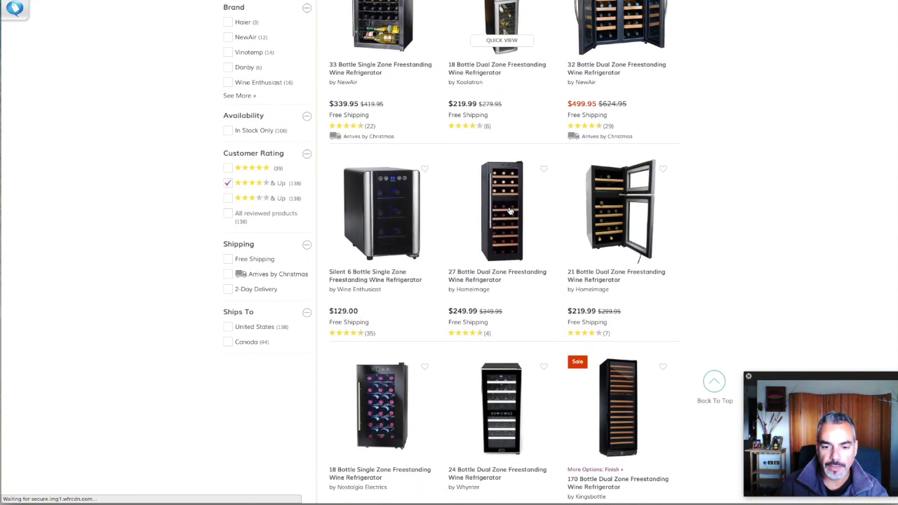
{"action": "scroll", "coordinate": [510, 211], "scroll_direction": "down", "scroll_amount": 3}
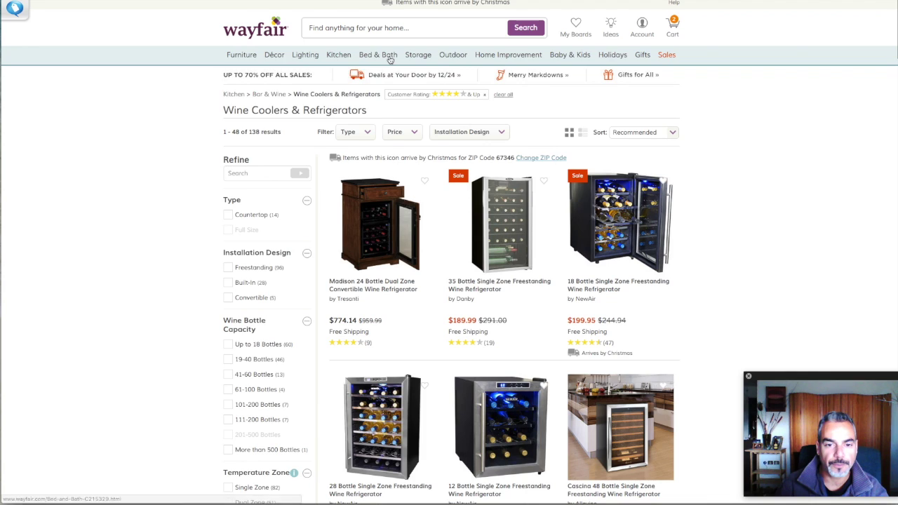
- Open the Cribs category of the Nursery Shop under Baby & Kids
{"action": "mouse_move", "coordinate": [383, 56]}
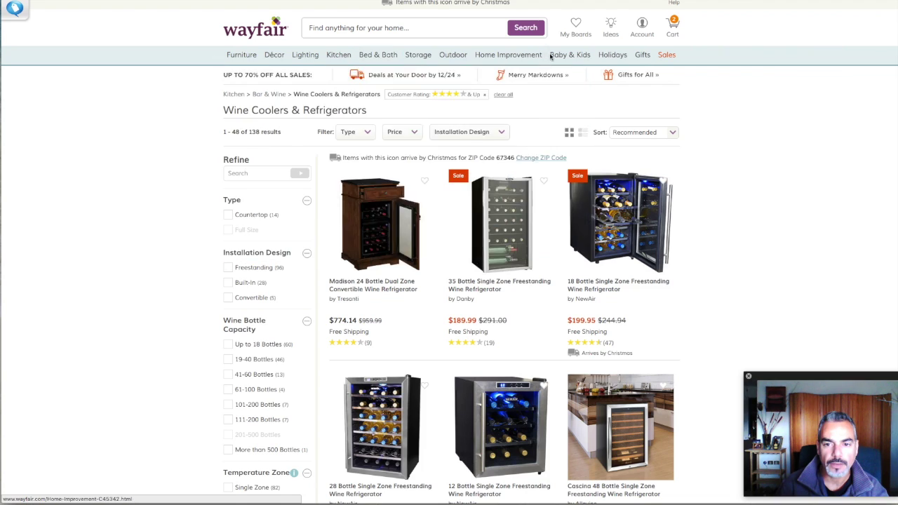
{"action": "mouse_move", "coordinate": [568, 59]}
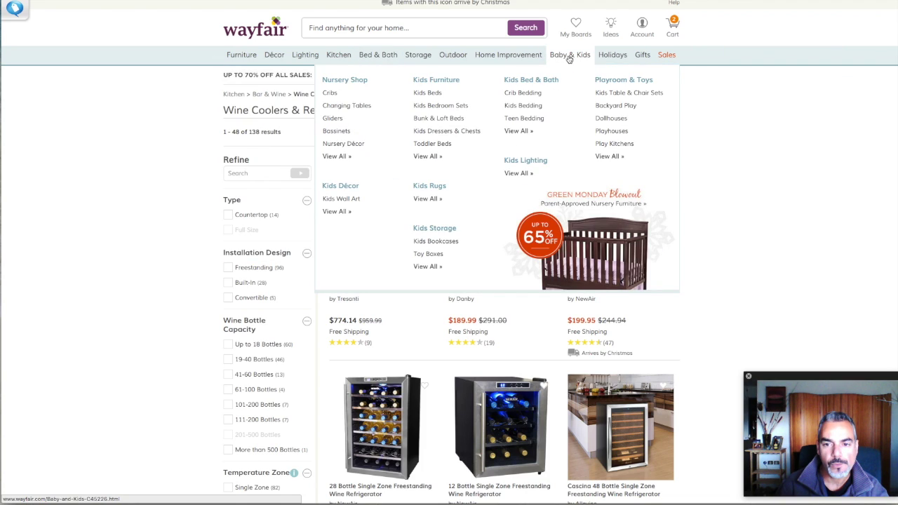
{"action": "left_click", "coordinate": [331, 96]}
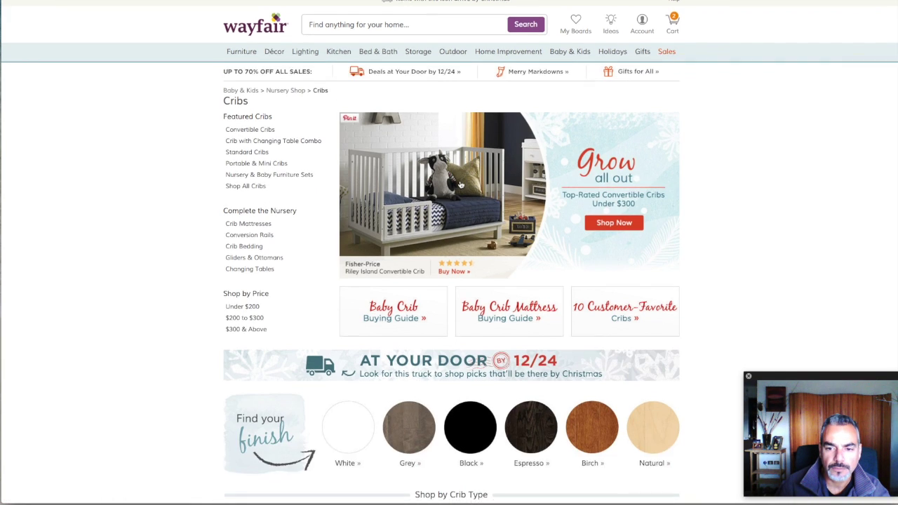
- Open the Portable & Mini Cribs selection from the Cribs category
{"action": "scroll", "coordinate": [459, 182], "scroll_direction": "down", "scroll_amount": 4}
{"action": "scroll", "coordinate": [460, 188], "scroll_direction": "down", "scroll_amount": 2}
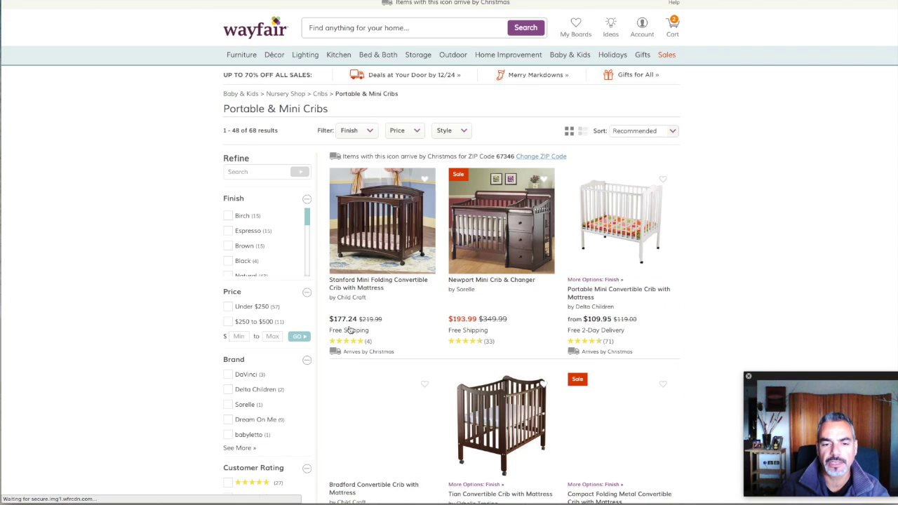
{"action": "scroll", "coordinate": [350, 330], "scroll_direction": "down", "scroll_amount": 1}
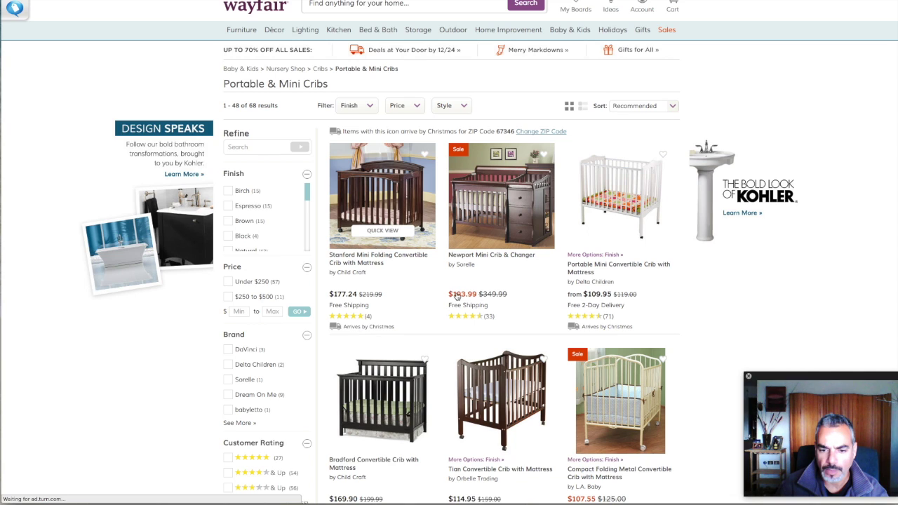
- Browse the portable and mini cribs, comparing their prices, discounts, shipping terms and customer ratings
{"action": "scroll", "coordinate": [457, 302], "scroll_direction": "down", "scroll_amount": 2}
{"action": "scroll", "coordinate": [489, 186], "scroll_direction": "down", "scroll_amount": 1}
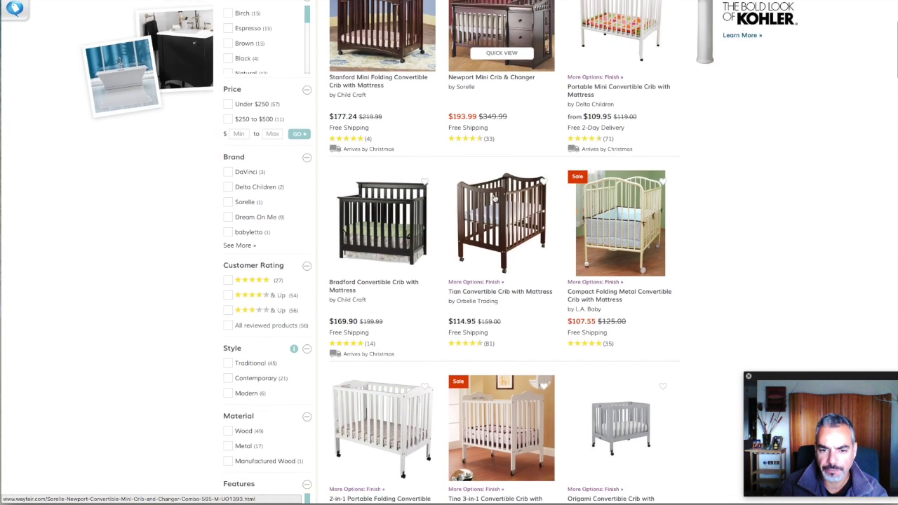
{"action": "scroll", "coordinate": [655, 238], "scroll_direction": "down", "scroll_amount": 1}
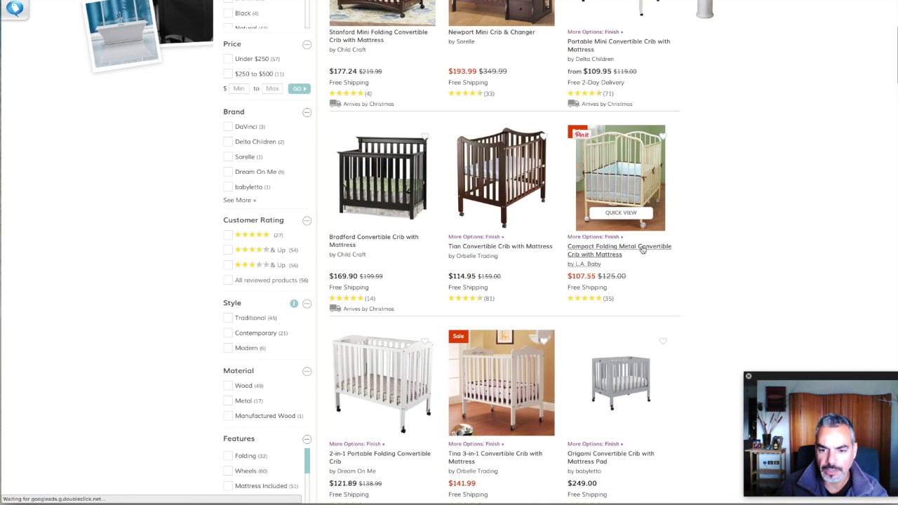
{"action": "scroll", "coordinate": [649, 242], "scroll_direction": "down", "scroll_amount": 1}
{"action": "scroll", "coordinate": [550, 312], "scroll_direction": "down", "scroll_amount": 1}
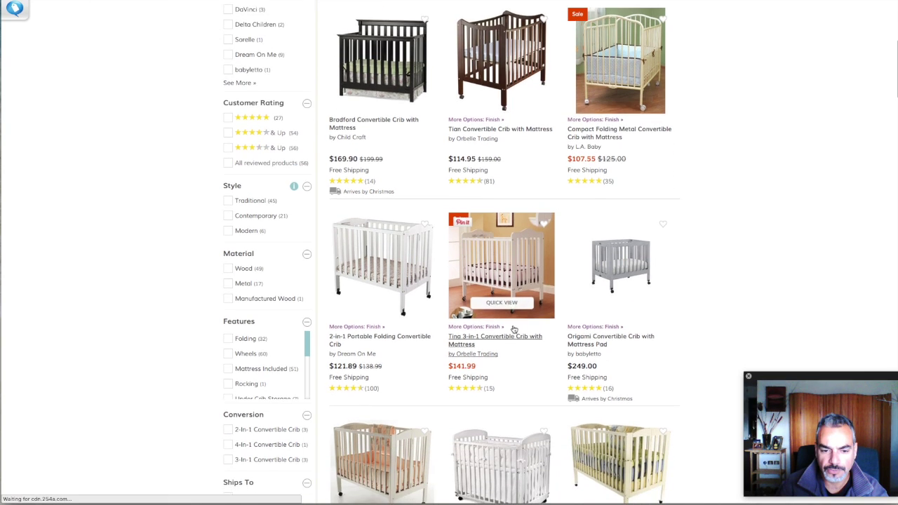
{"action": "scroll", "coordinate": [513, 289], "scroll_direction": "down", "scroll_amount": 1}
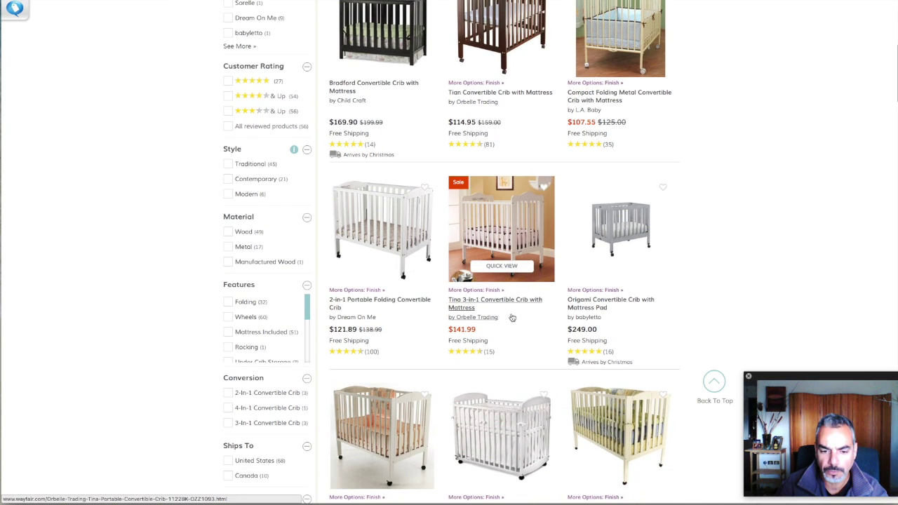
{"action": "scroll", "coordinate": [514, 289], "scroll_direction": "down", "scroll_amount": 2}
{"action": "scroll", "coordinate": [513, 318], "scroll_direction": "down", "scroll_amount": 2}
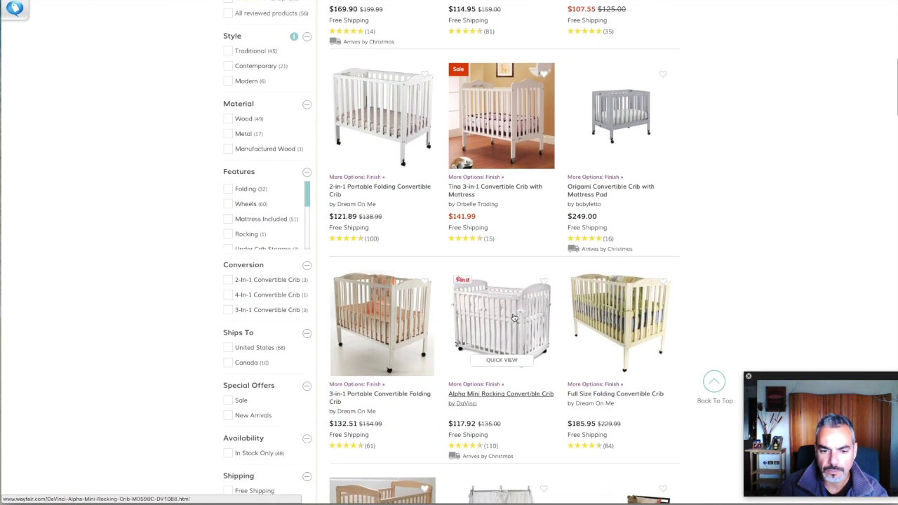
{"action": "scroll", "coordinate": [513, 317], "scroll_direction": "down", "scroll_amount": 2}
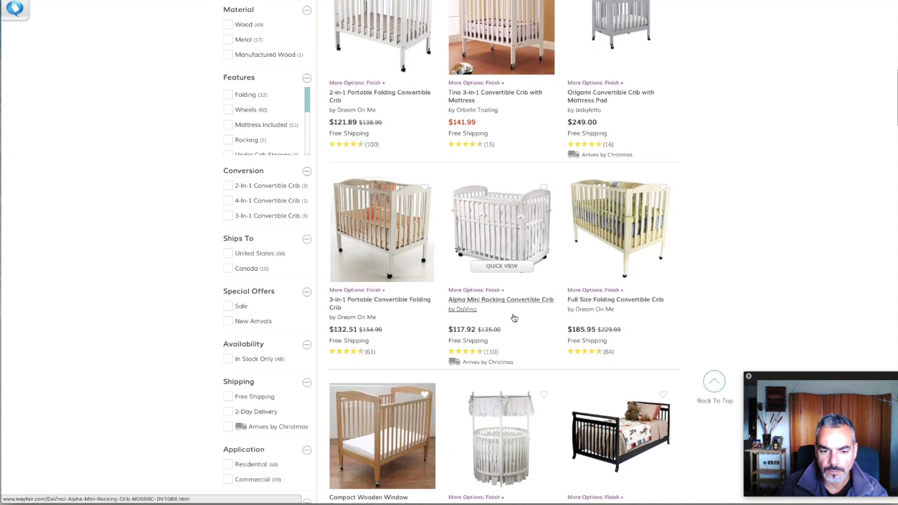
{"action": "scroll", "coordinate": [514, 319], "scroll_direction": "down", "scroll_amount": 1}
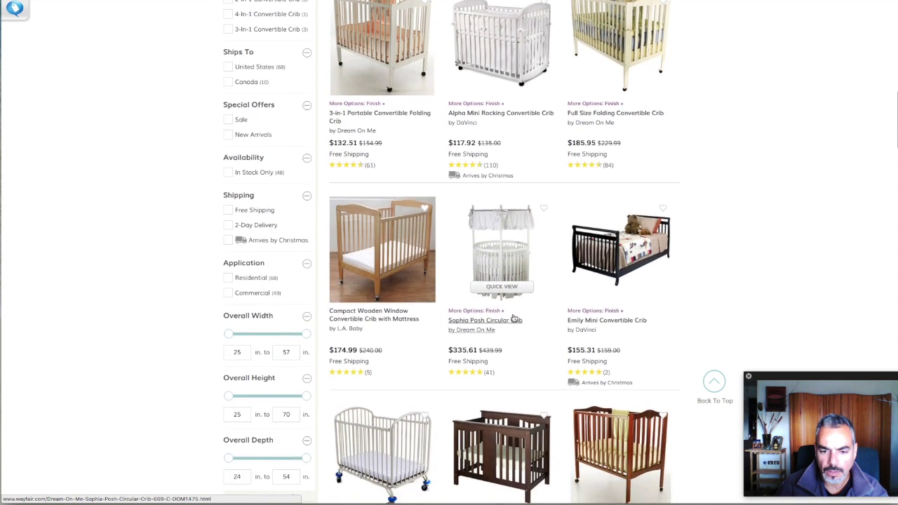
{"action": "scroll", "coordinate": [514, 318], "scroll_direction": "down", "scroll_amount": 2}
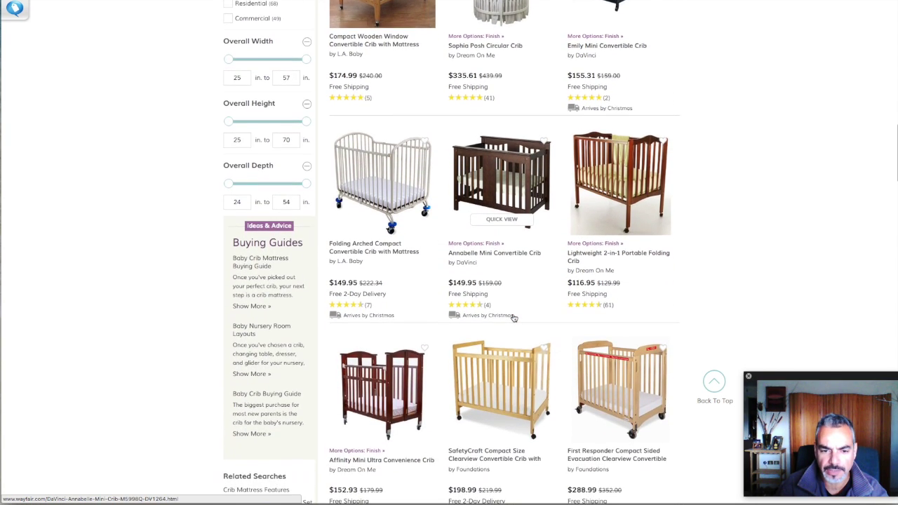
{"action": "scroll", "coordinate": [514, 319], "scroll_direction": "down", "scroll_amount": 4}
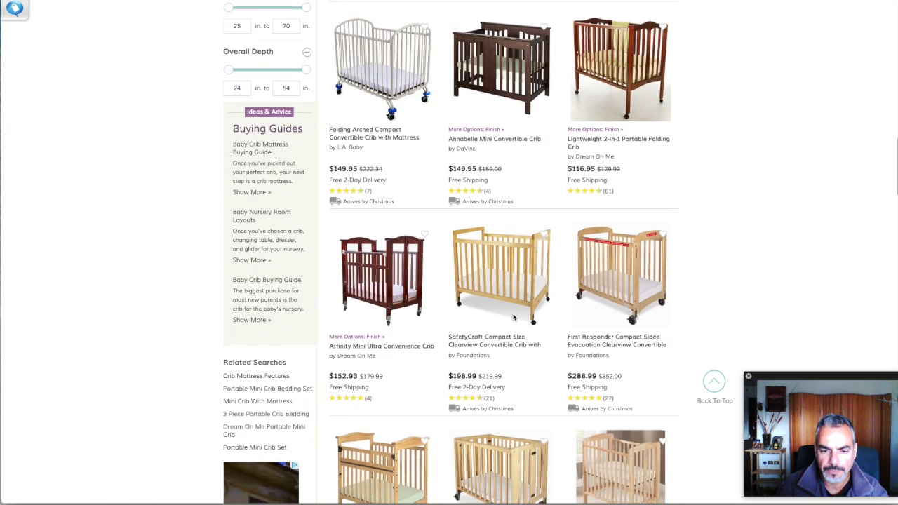
{"action": "scroll", "coordinate": [514, 318], "scroll_direction": "down", "scroll_amount": 3}
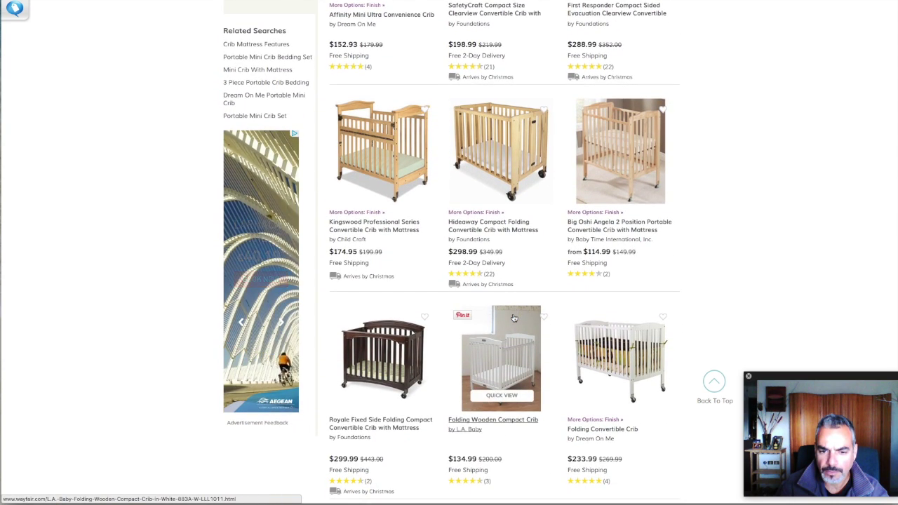
{"action": "scroll", "coordinate": [513, 318], "scroll_direction": "down", "scroll_amount": 1}
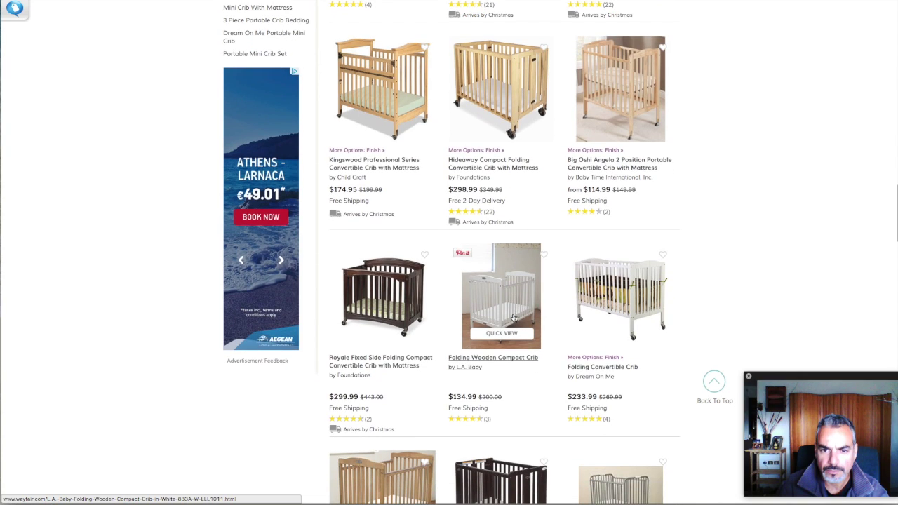
{"action": "scroll", "coordinate": [514, 318], "scroll_direction": "down", "scroll_amount": 2}
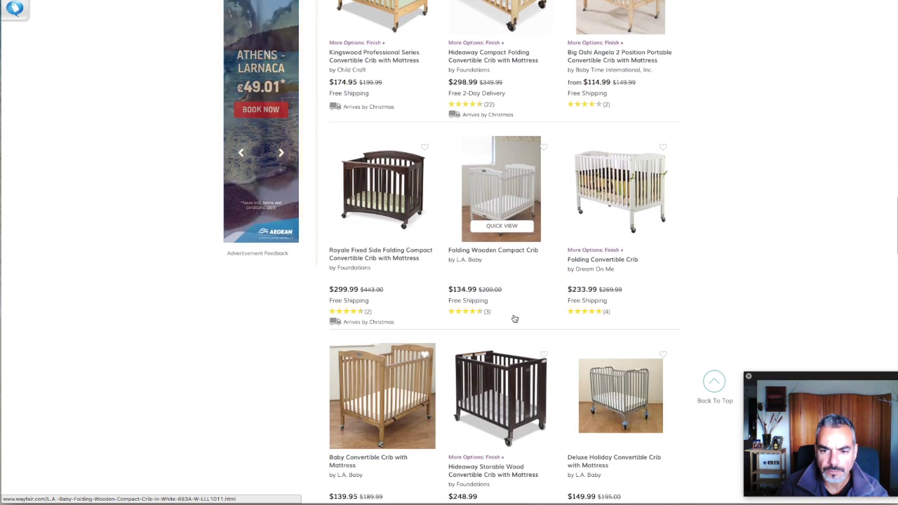
- Sort the portable and mini cribs by Best Selling and open the Newport Mini Crib & Changer by Sorelle
{"action": "scroll", "coordinate": [514, 319], "scroll_direction": "up", "scroll_amount": 15}
{"action": "scroll", "coordinate": [514, 319], "scroll_direction": "down", "scroll_amount": 1}
{"action": "left_click", "coordinate": [647, 131]}
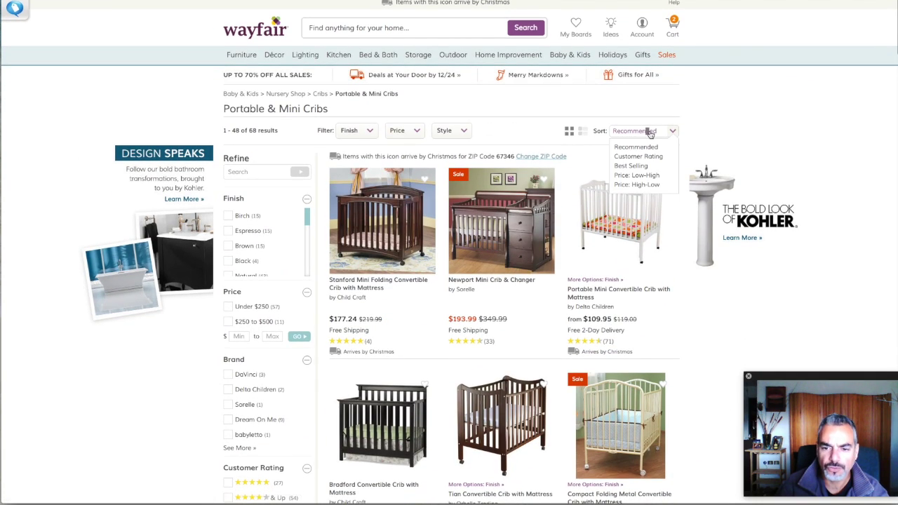
{"action": "left_click", "coordinate": [637, 166]}
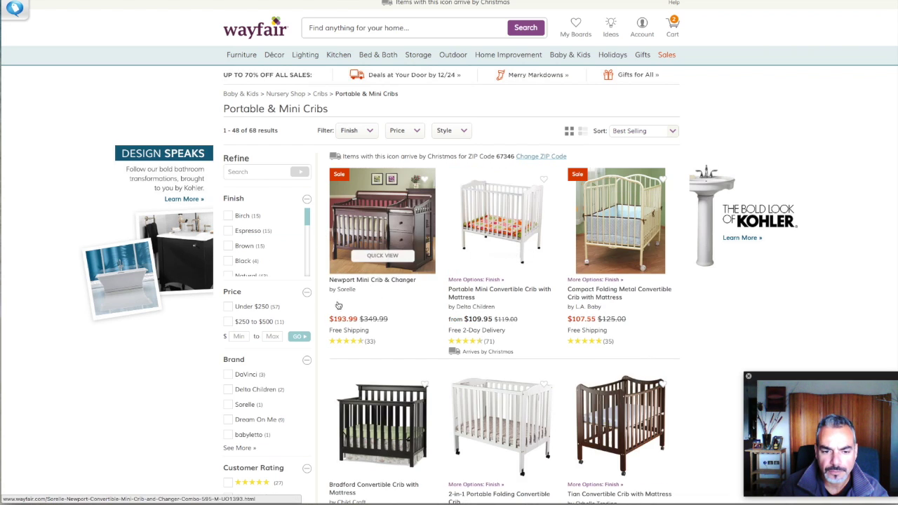
{"action": "left_click", "coordinate": [354, 287]}
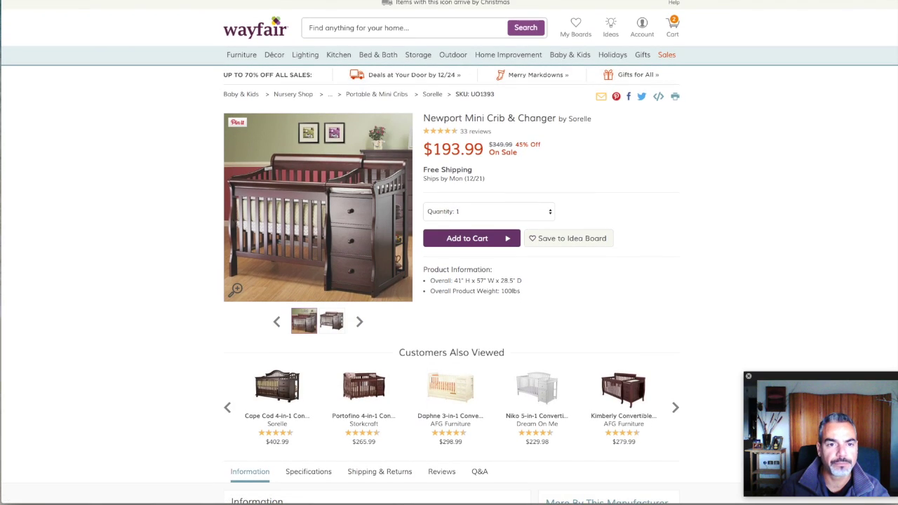
- Copy the crib page's web address and enter it as the Product URL in the INFINii Commerce listing form
{"action": "right_click", "coordinate": [319, 0]}
{"action": "left_click", "coordinate": [337, 5]}
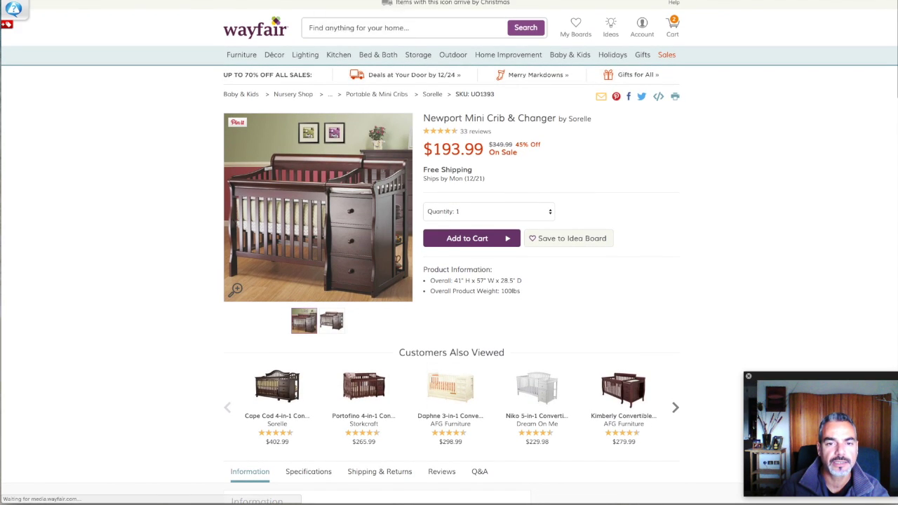
{"action": "left_click", "coordinate": [544, 0]}
{"action": "left_click", "coordinate": [448, 181]}
{"action": "type", "text": "http://www.wayfair.com/Sorelle-Newport-Convertible-Mini-Crib-and-Changer-Combo-595-M-UO1393.html"}
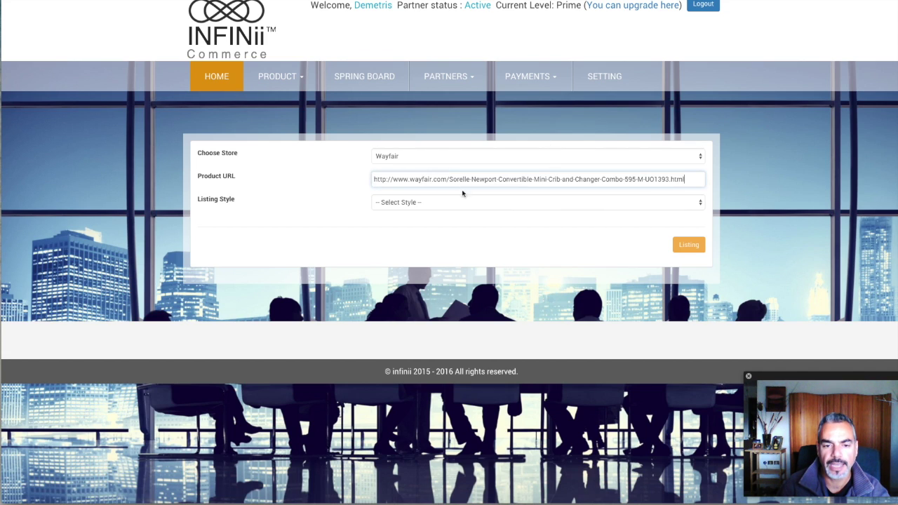
- Submit the Wayfair product for listing without choosing a listing style
{"action": "left_click", "coordinate": [689, 245]}
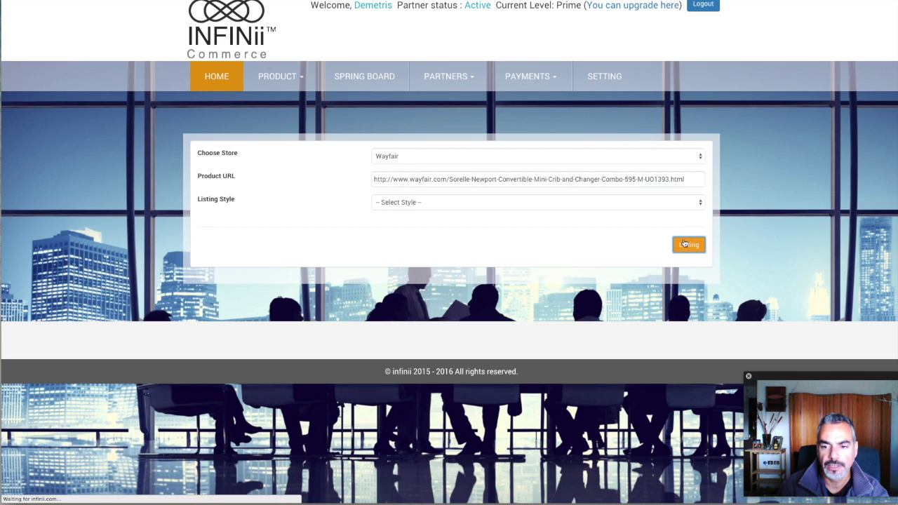
{"action": "left_click", "coordinate": [565, 205]}
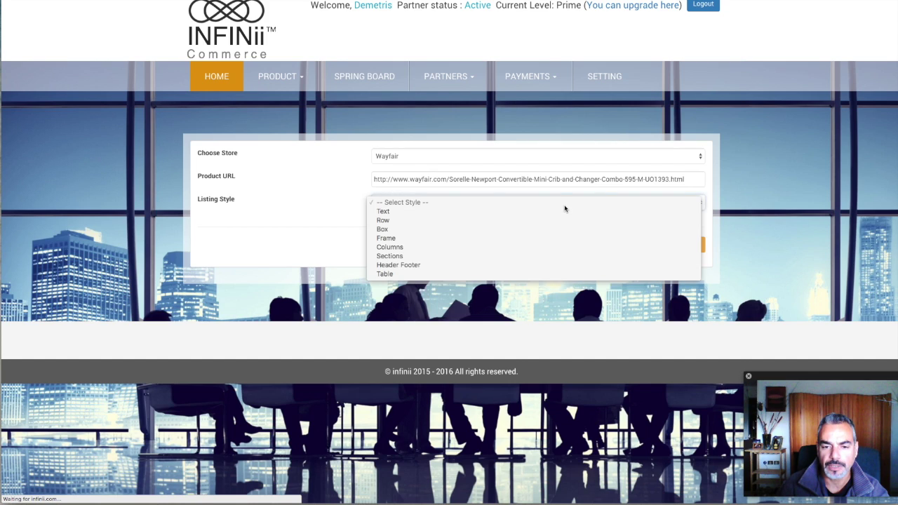
{"action": "left_click", "coordinate": [330, 207]}
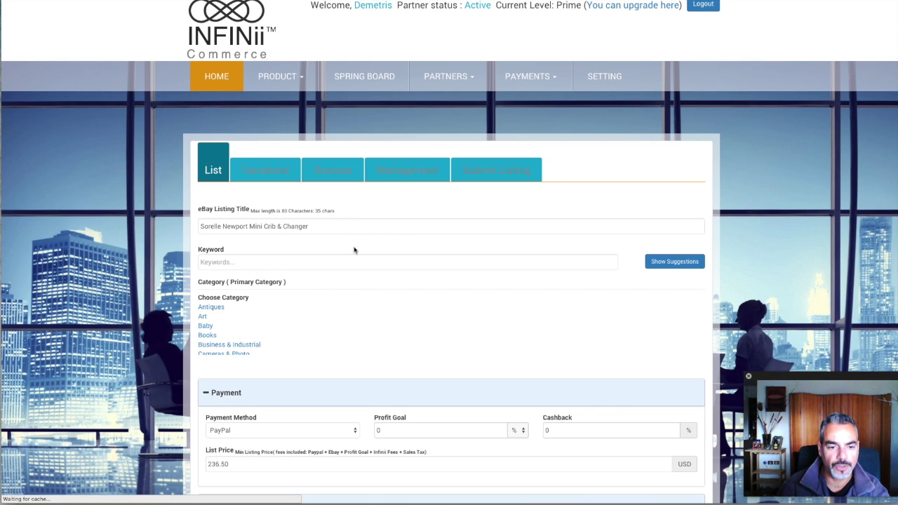
- Examine the crib's eBay listing form, focusing on the List Price and the note on which fees it includes
{"action": "scroll", "coordinate": [336, 246], "scroll_direction": "down", "scroll_amount": 1}
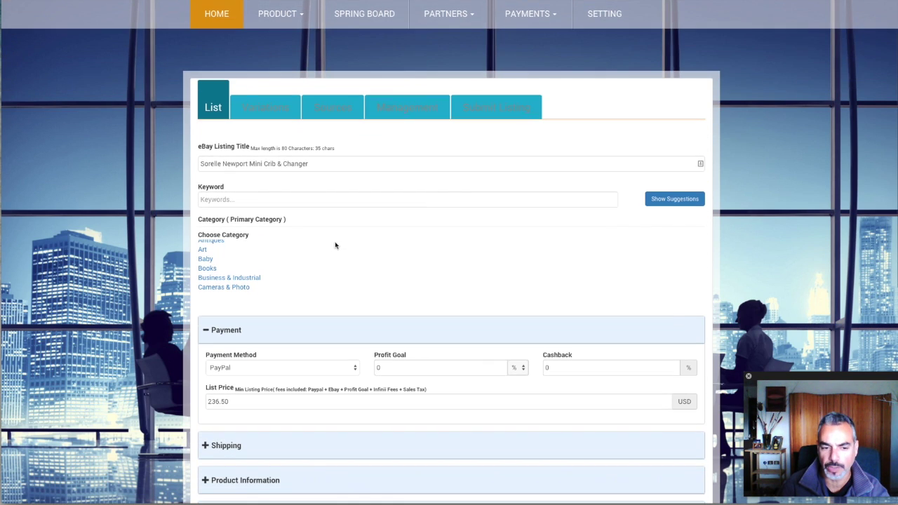
{"action": "scroll", "coordinate": [320, 306], "scroll_direction": "down", "scroll_amount": 1}
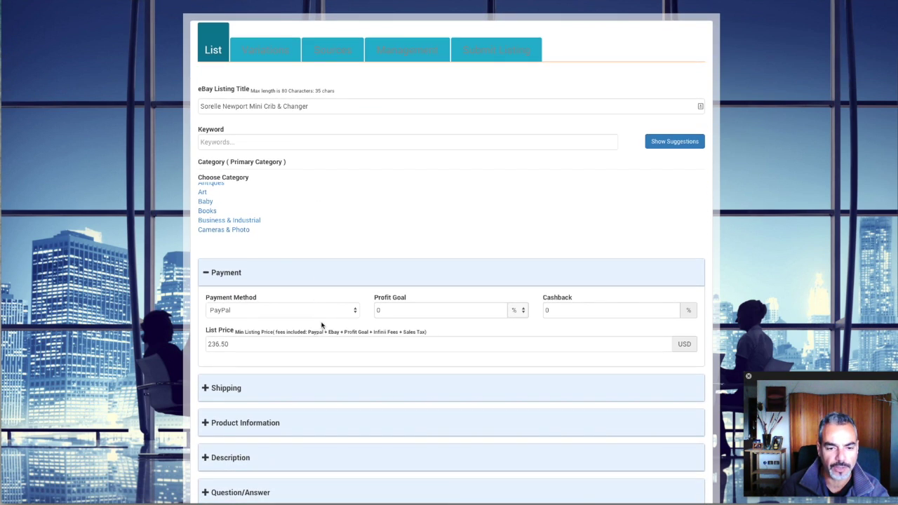
{"action": "scroll", "coordinate": [352, 320], "scroll_direction": "down", "scroll_amount": 1}
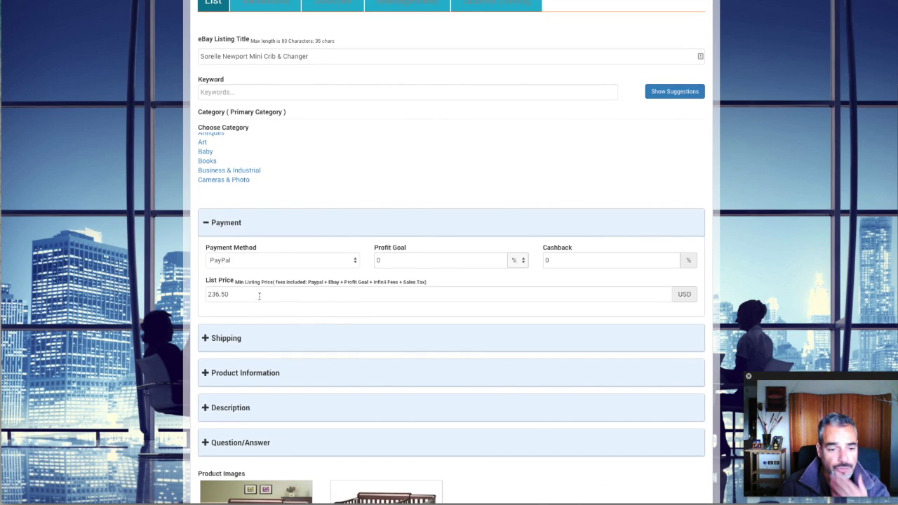
{"action": "left_click_drag", "start_coordinate": [251, 297], "coordinate": [207, 289]}
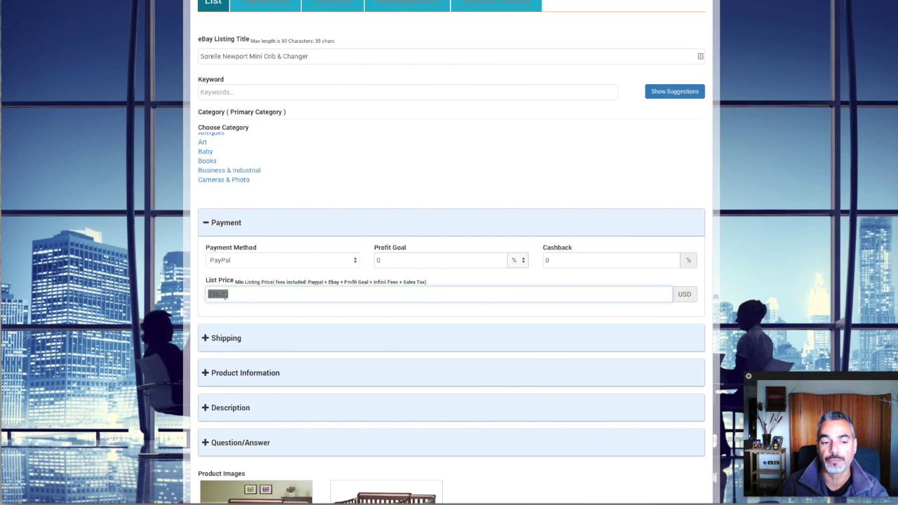
{"action": "left_click", "coordinate": [245, 295]}
{"action": "double_click", "coordinate": [323, 295]}
{"action": "left_click", "coordinate": [288, 283]}
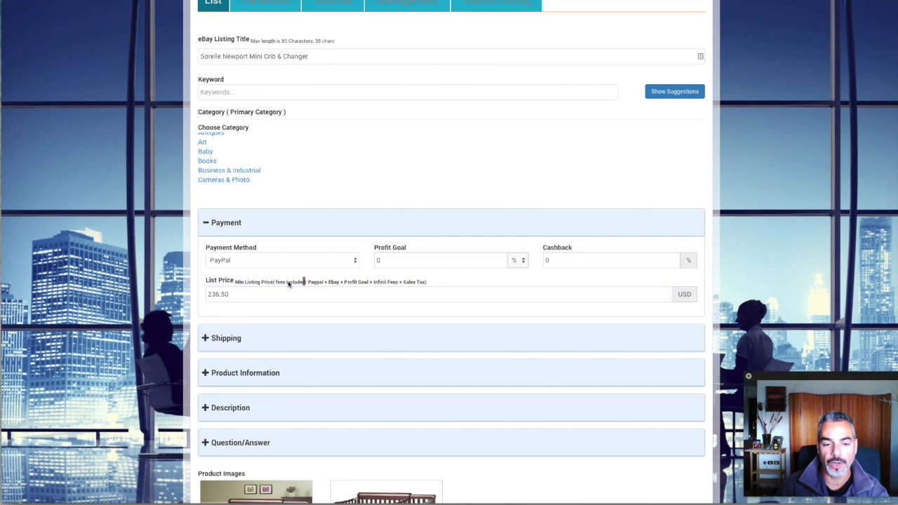
{"action": "left_click_drag", "start_coordinate": [285, 283], "coordinate": [471, 280]}
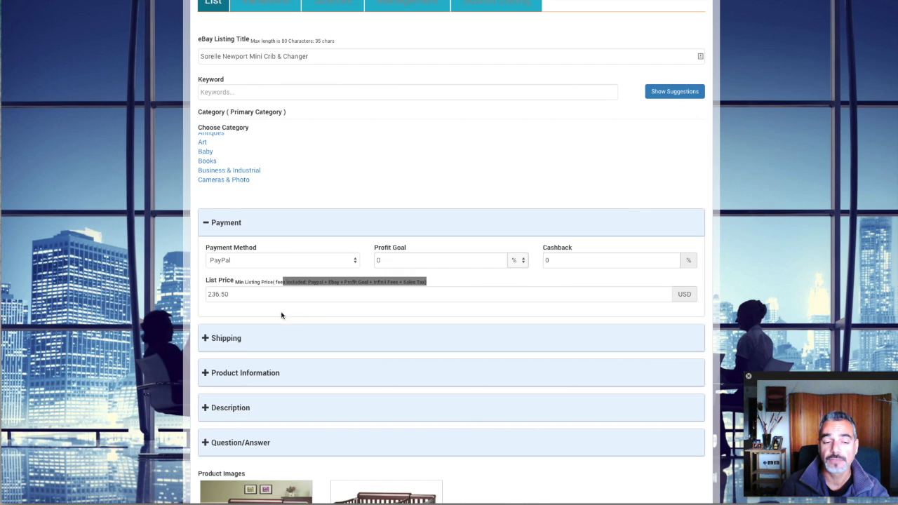
{"action": "double_click", "coordinate": [222, 306]}
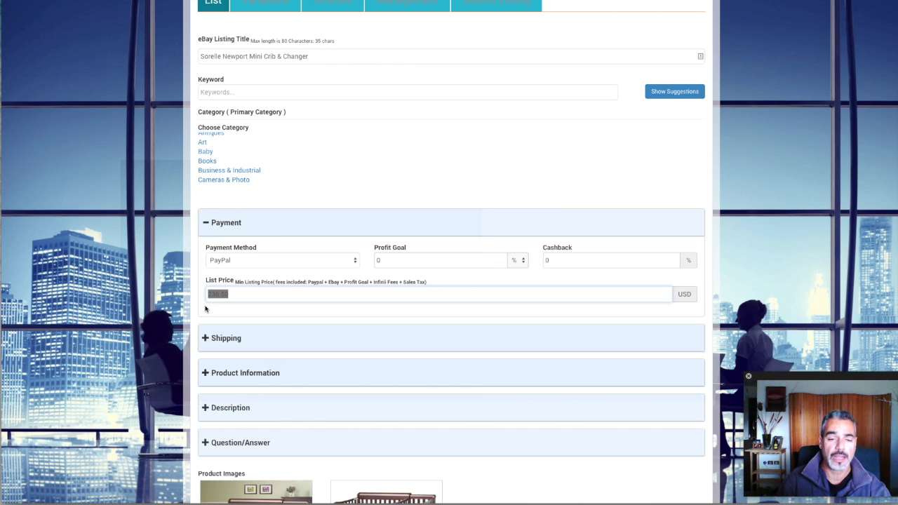
{"action": "left_click_drag", "start_coordinate": [228, 294], "coordinate": [221, 294]}
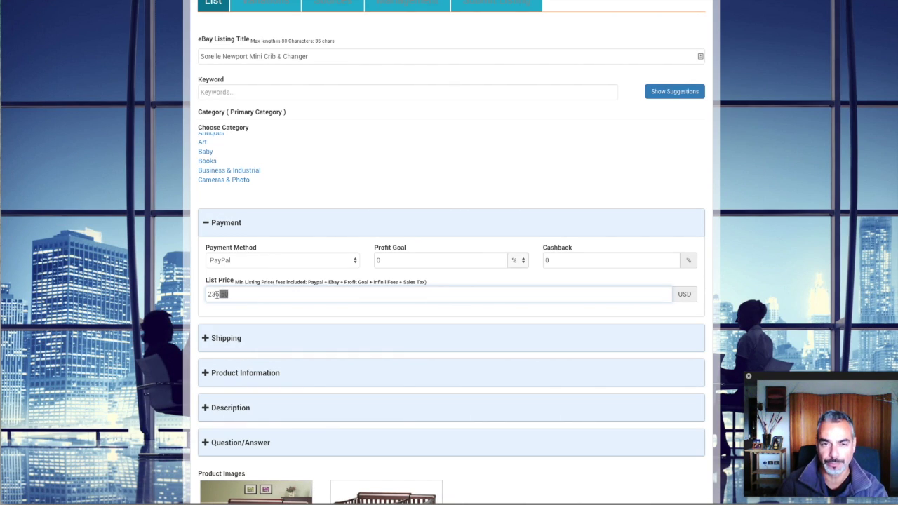
{"action": "left_click", "coordinate": [240, 294]}
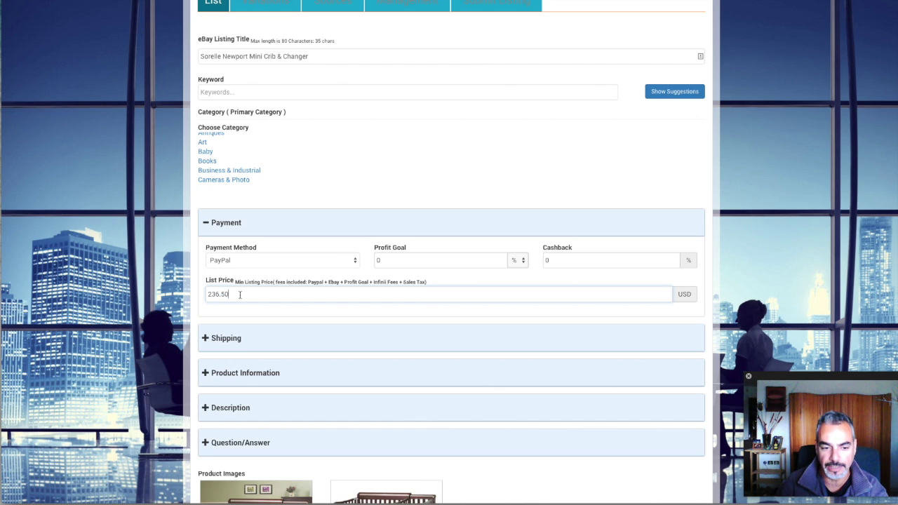
{"action": "left_click_drag", "start_coordinate": [229, 294], "coordinate": [201, 294]}
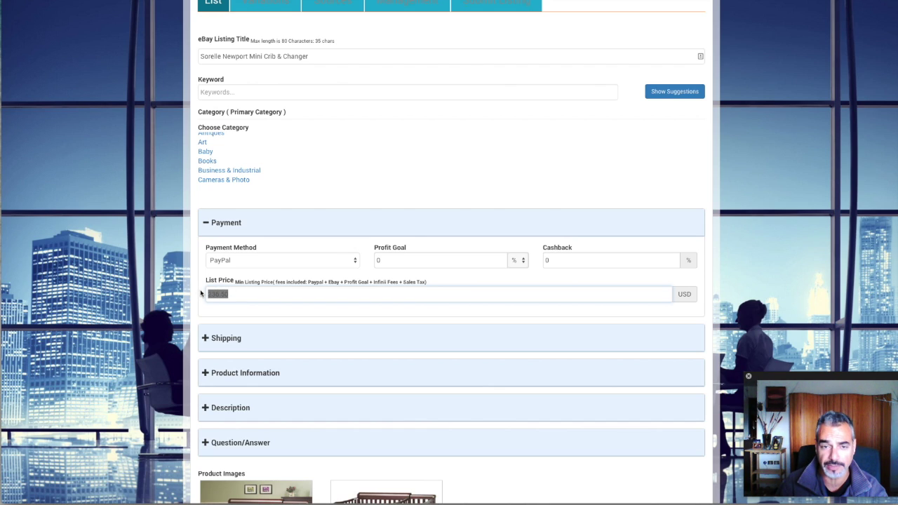
{"action": "left_click", "coordinate": [239, 296]}
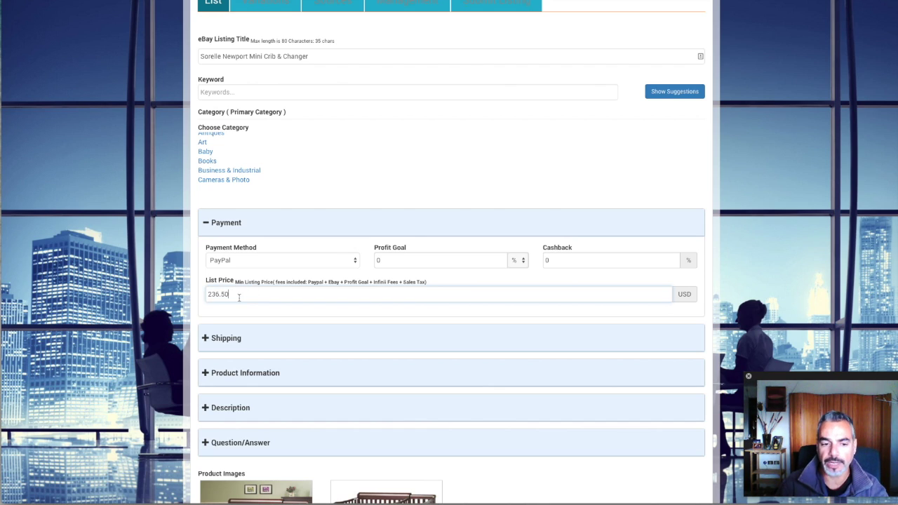
{"action": "left_click_drag", "start_coordinate": [239, 296], "coordinate": [202, 296]}
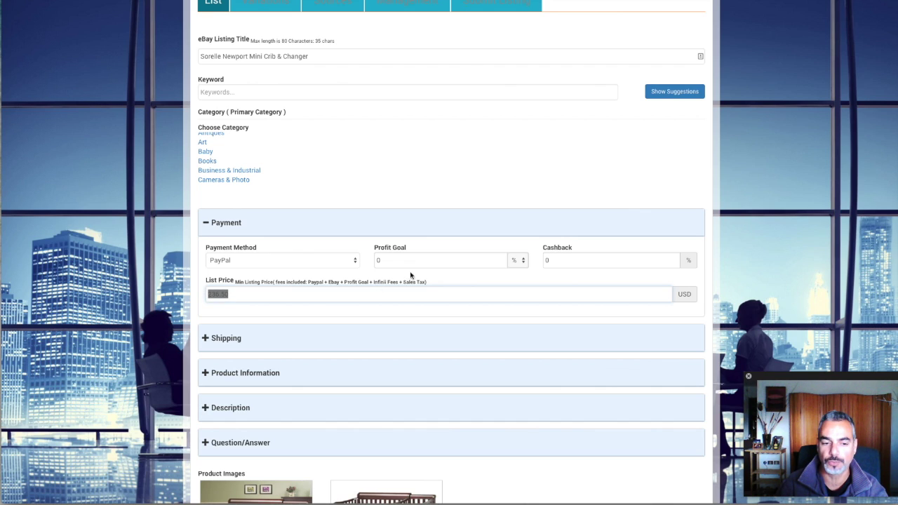
- Set the listing's Profit Goal to 4 %
{"action": "left_click", "coordinate": [504, 260]}
{"action": "type", "text": "3"}
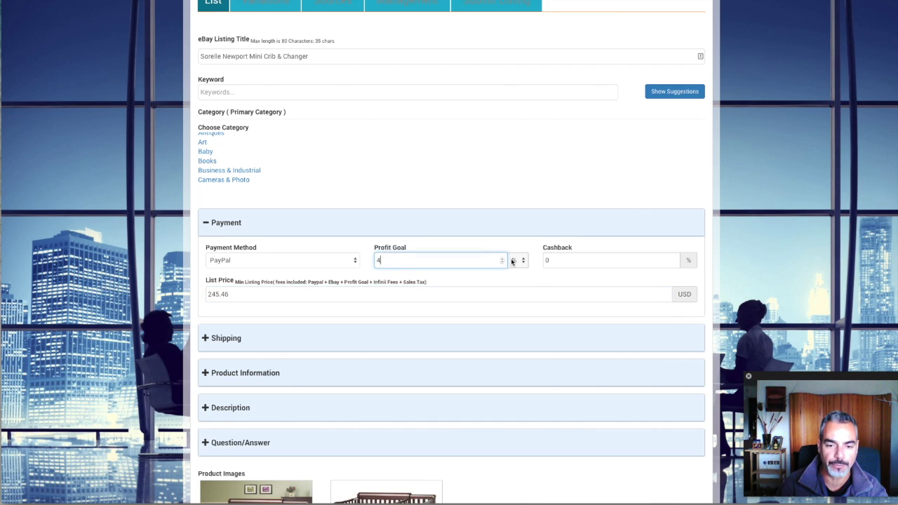
- Switch the listing's Profit Goal from a percentage to a dollar amount and set it to $50
{"action": "left_click", "coordinate": [513, 261]}
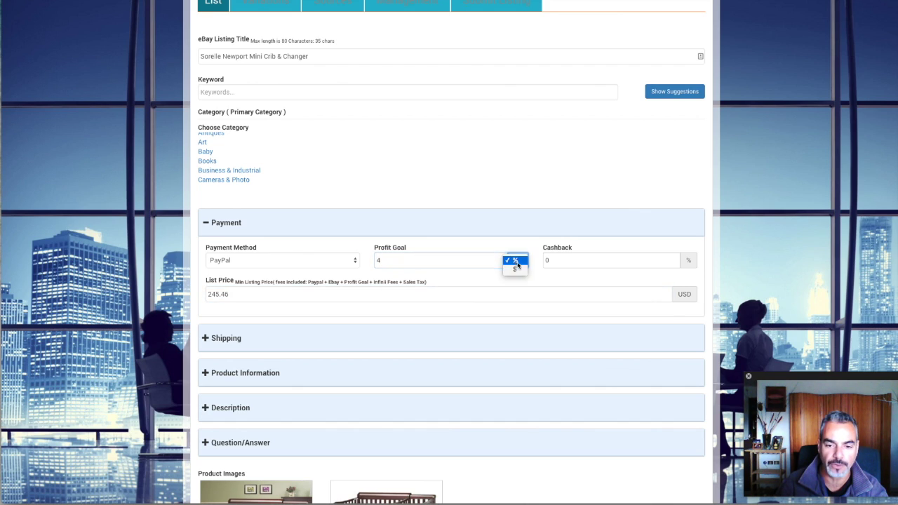
{"action": "double_click", "coordinate": [442, 262]}
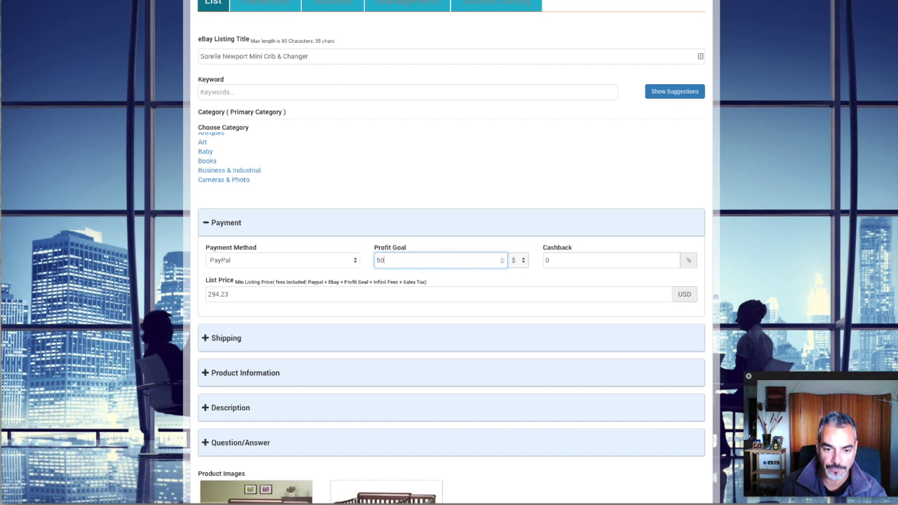
{"action": "left_click", "coordinate": [445, 278]}
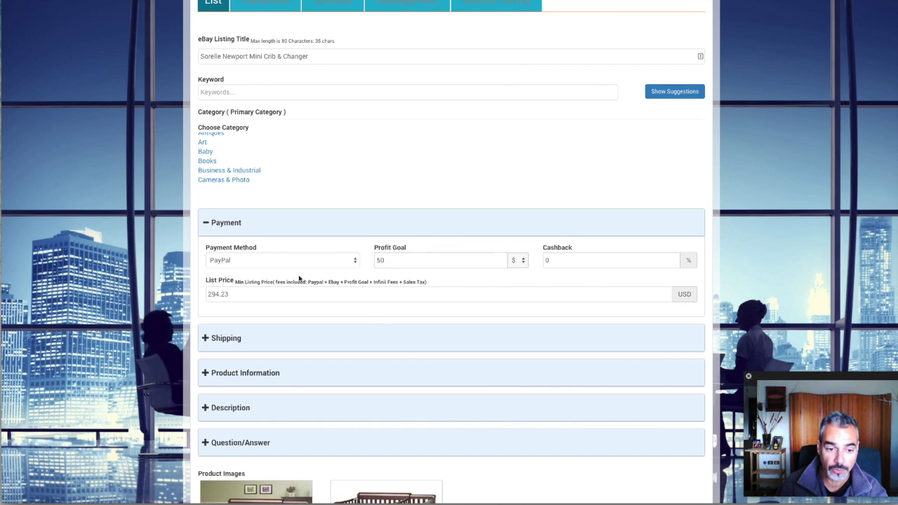
{"action": "double_click", "coordinate": [238, 294]}
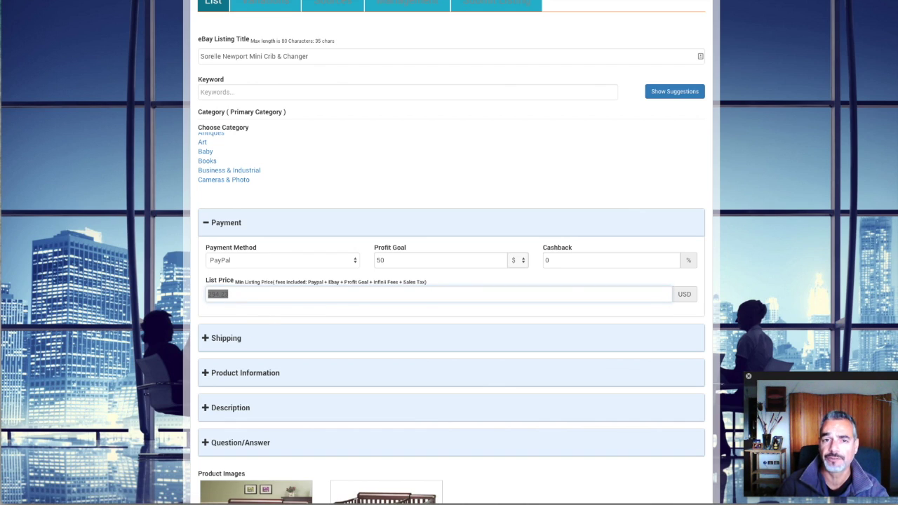
- Enter Crib as the listing keyword and request category suggestions for it
{"action": "left_click", "coordinate": [314, 91]}
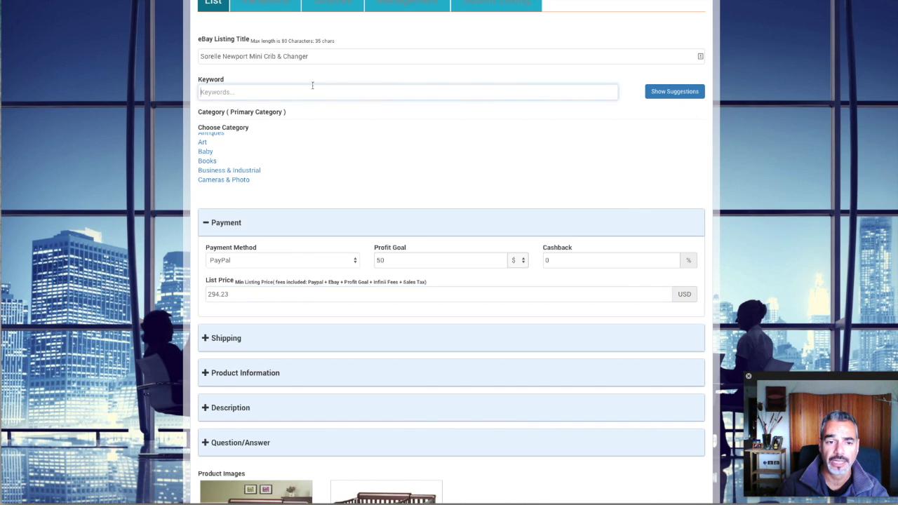
{"action": "left_click", "coordinate": [310, 57]}
{"action": "left_click", "coordinate": [255, 93]}
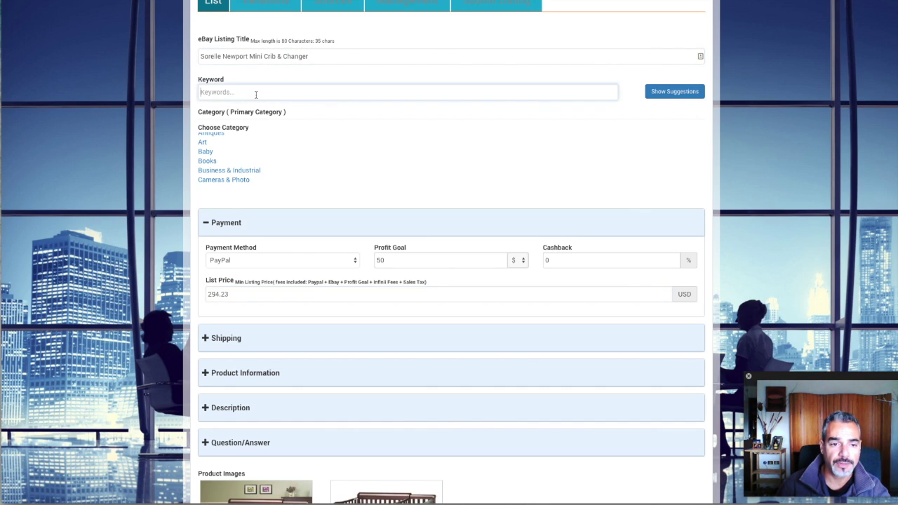
{"action": "type", "text": "Crtib"}
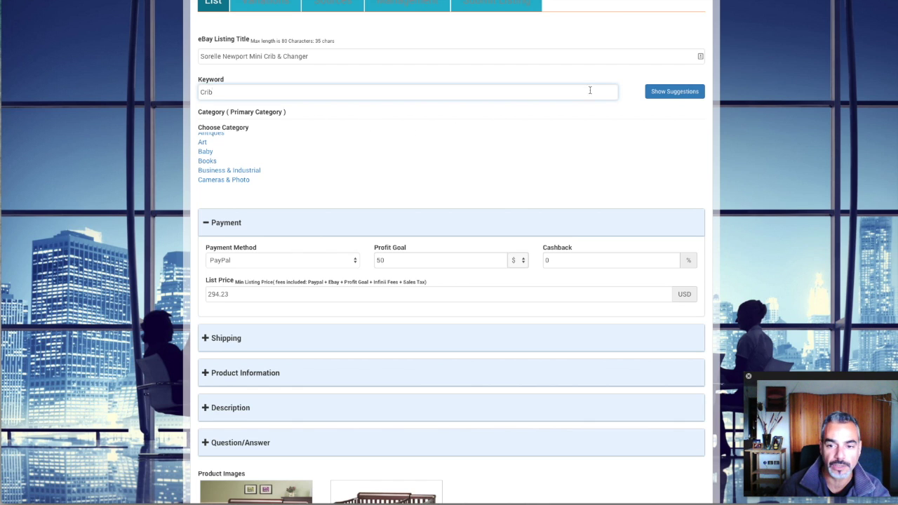
{"action": "left_click", "coordinate": [675, 91]}
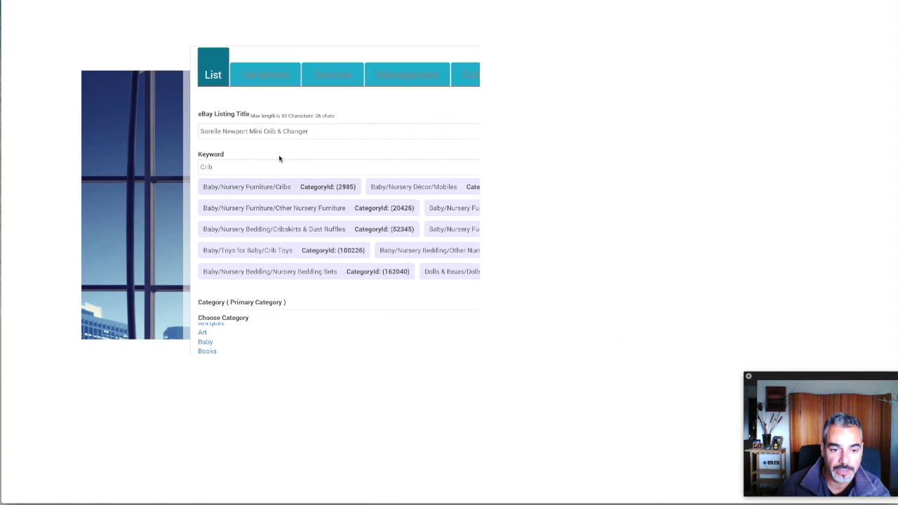
- Set the listing's primary category to Baby, Nursery Furniture, Cribs
{"action": "scroll", "coordinate": [232, 344], "scroll_direction": "down", "scroll_amount": 1}
{"action": "scroll", "coordinate": [224, 330], "scroll_direction": "up", "scroll_amount": 2}
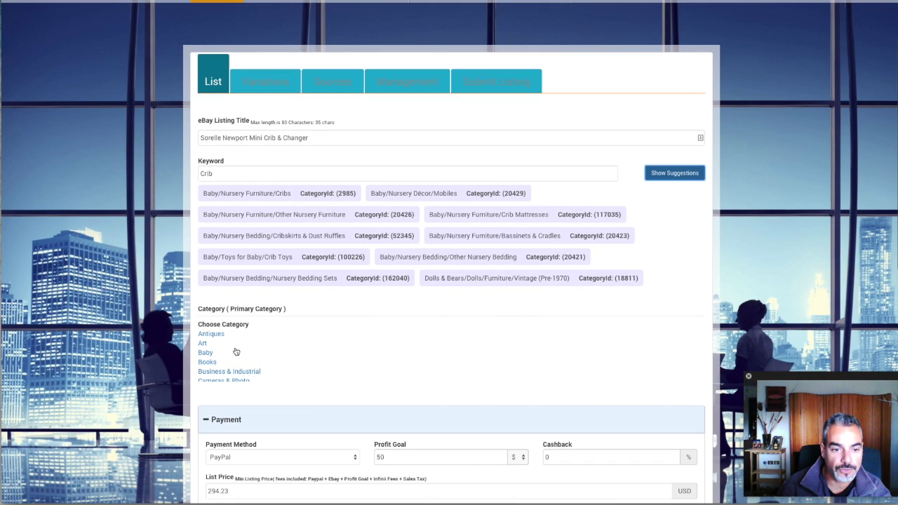
{"action": "scroll", "coordinate": [234, 350], "scroll_direction": "down", "scroll_amount": 2}
{"action": "scroll", "coordinate": [206, 339], "scroll_direction": "up", "scroll_amount": 1}
{"action": "left_click", "coordinate": [206, 339]}
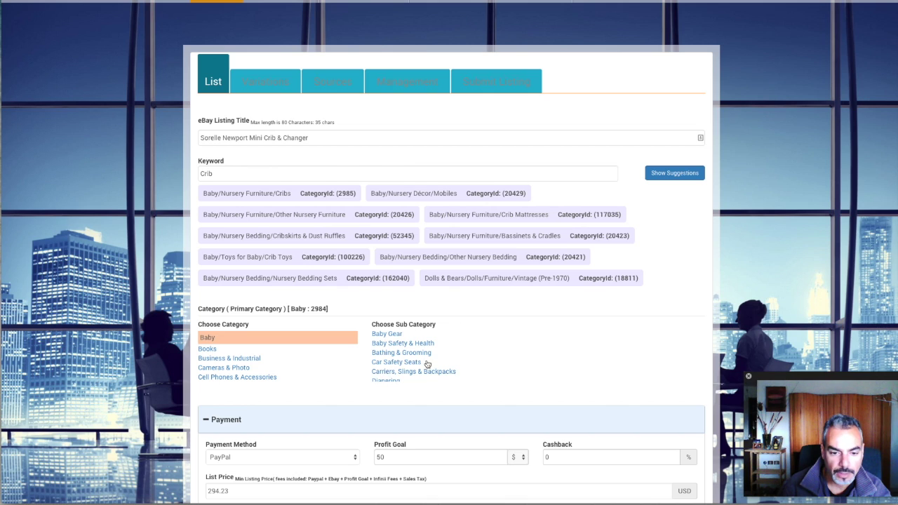
{"action": "scroll", "coordinate": [427, 365], "scroll_direction": "down", "scroll_amount": 5}
{"action": "scroll", "coordinate": [423, 364], "scroll_direction": "down", "scroll_amount": 1}
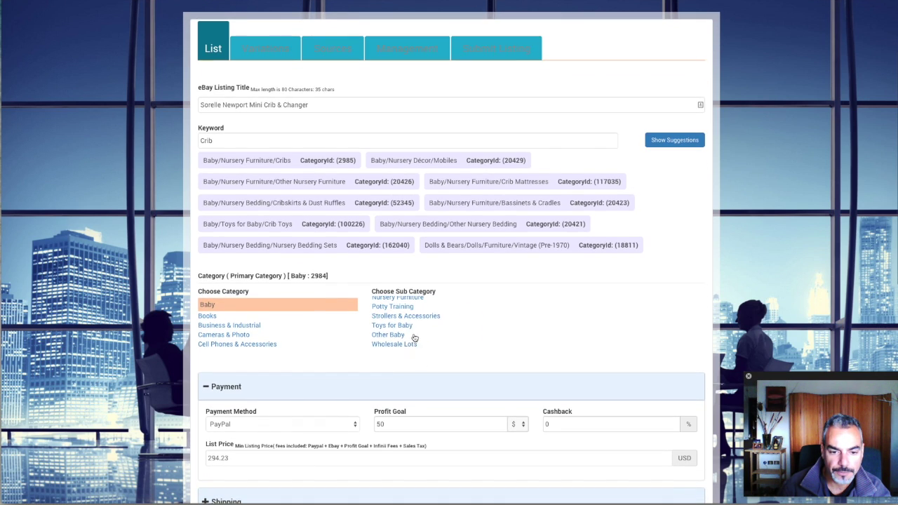
{"action": "scroll", "coordinate": [411, 341], "scroll_direction": "up", "scroll_amount": 2}
{"action": "left_click", "coordinate": [393, 316]}
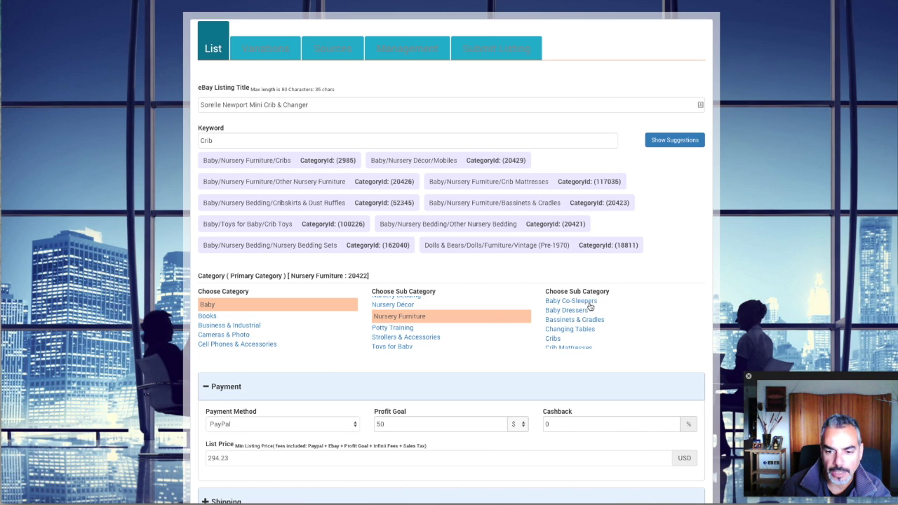
{"action": "scroll", "coordinate": [590, 308], "scroll_direction": "down", "scroll_amount": 1}
{"action": "left_click", "coordinate": [555, 333]}
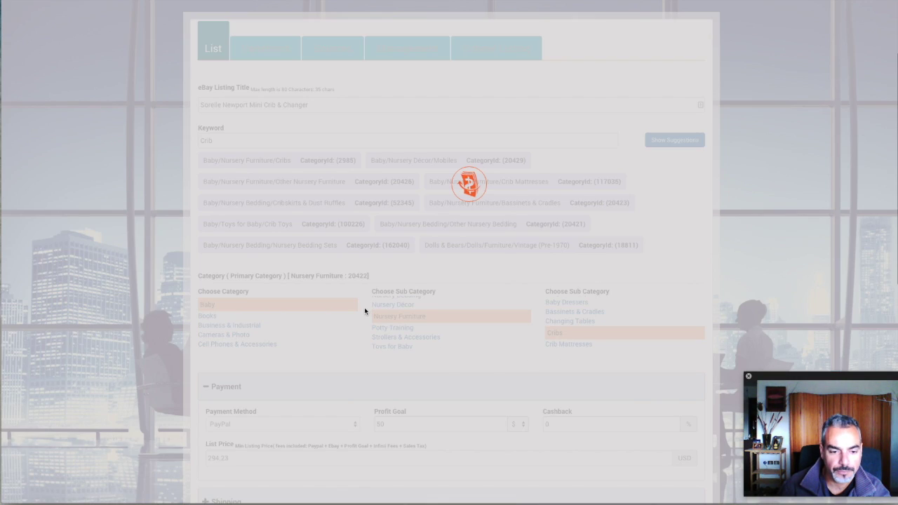
- Expand the listing's Product Information section and copy the SKU UO1393 from the Wayfair crib page
{"action": "scroll", "coordinate": [326, 344], "scroll_direction": "down", "scroll_amount": 3}
{"action": "scroll", "coordinate": [403, 375], "scroll_direction": "down", "scroll_amount": 3}
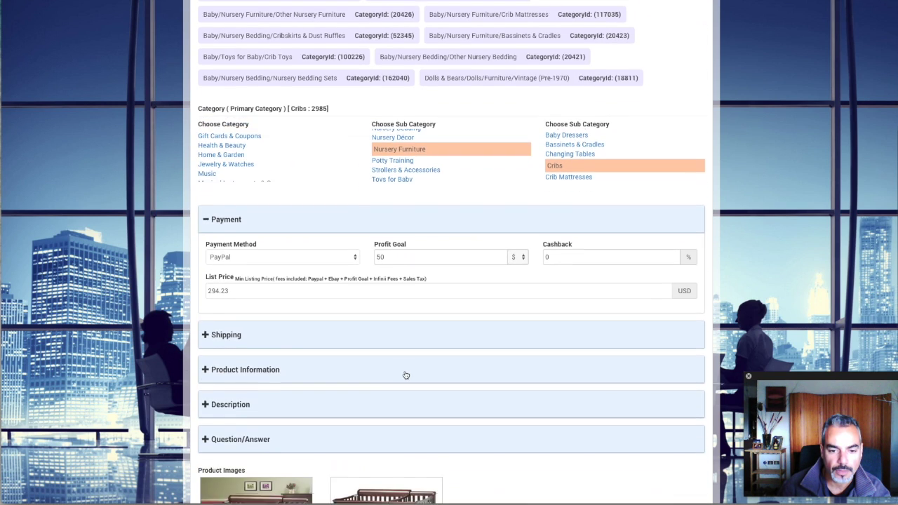
{"action": "left_click", "coordinate": [309, 247]}
{"action": "left_click", "coordinate": [302, 249]}
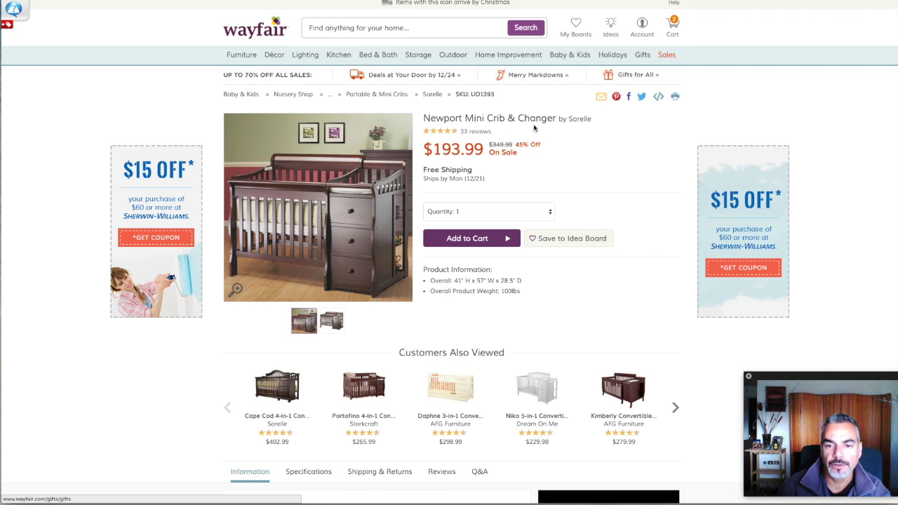
{"action": "left_click_drag", "start_coordinate": [470, 94], "coordinate": [492, 93]}
{"action": "right_click", "coordinate": [488, 92]}
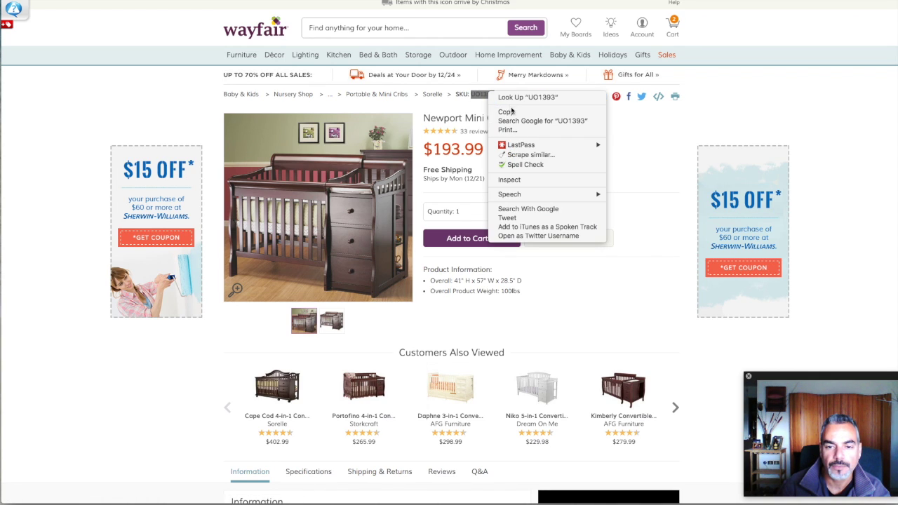
{"action": "left_click", "coordinate": [505, 110]}
- Return to the listing form and enter UO1393 as the product's MPN
{"action": "key", "text": "ctrl+Tab"}
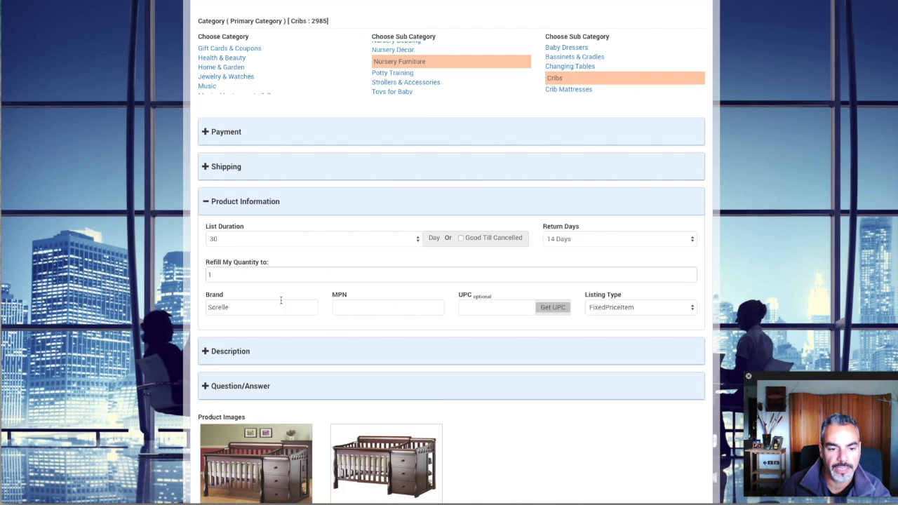
{"action": "left_click", "coordinate": [278, 310]}
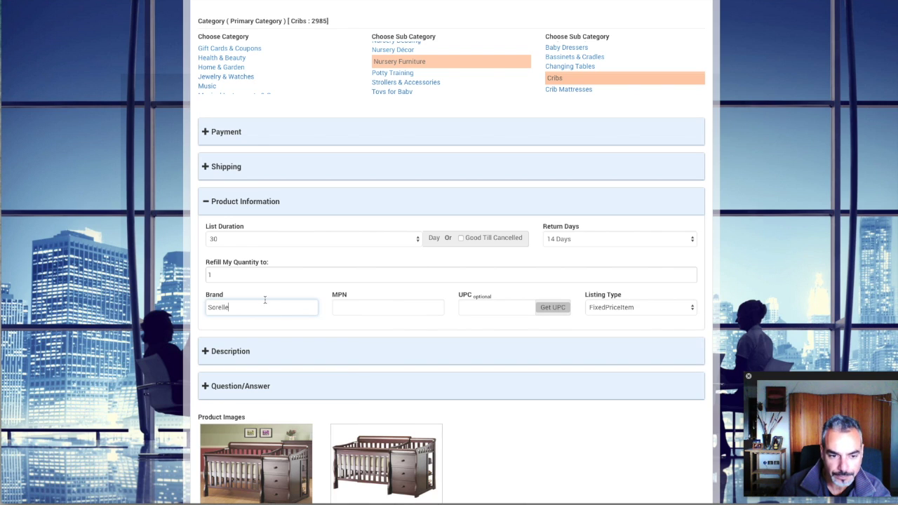
{"action": "scroll", "coordinate": [365, 301], "scroll_direction": "down", "scroll_amount": 1}
{"action": "left_click", "coordinate": [368, 254]}
{"action": "key", "text": "ctrl+v"}
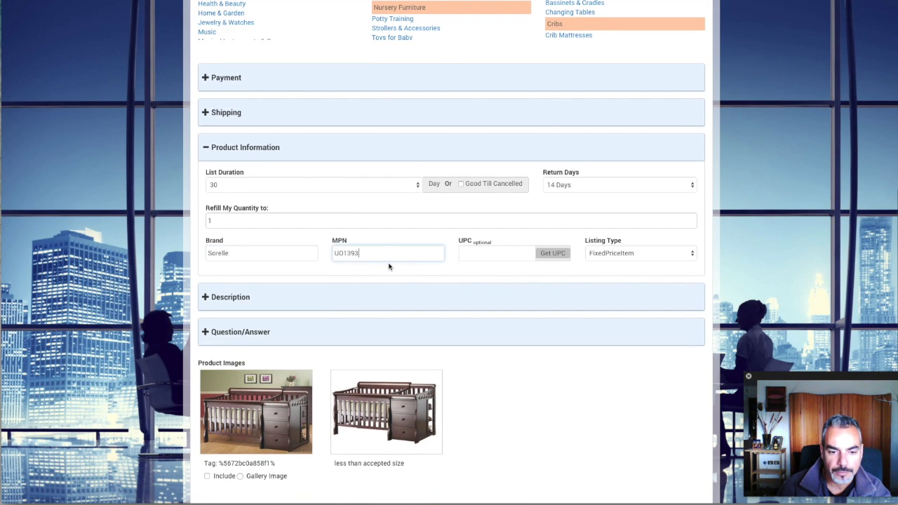
- Include the first product image in the listing and make it the gallery image
{"action": "scroll", "coordinate": [382, 315], "scroll_direction": "down", "scroll_amount": 2}
{"action": "scroll", "coordinate": [367, 350], "scroll_direction": "down", "scroll_amount": 1}
{"action": "left_click", "coordinate": [207, 346]}
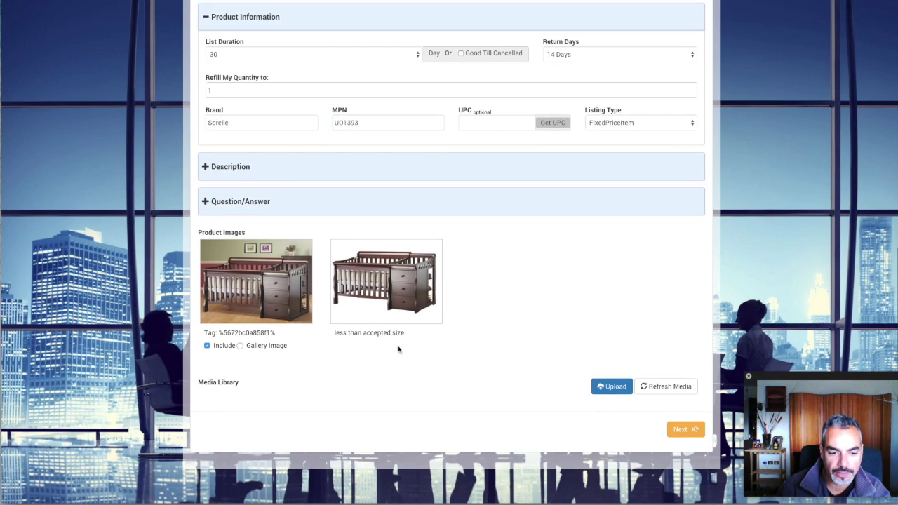
{"action": "left_click", "coordinate": [240, 346]}
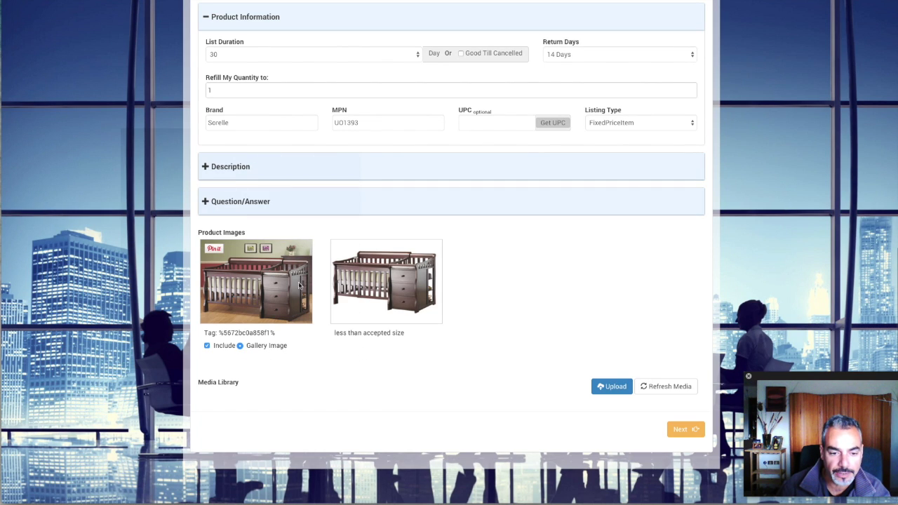
- Review the eBay Listing Title for the crib
{"action": "scroll", "coordinate": [330, 295], "scroll_direction": "up", "scroll_amount": 9}
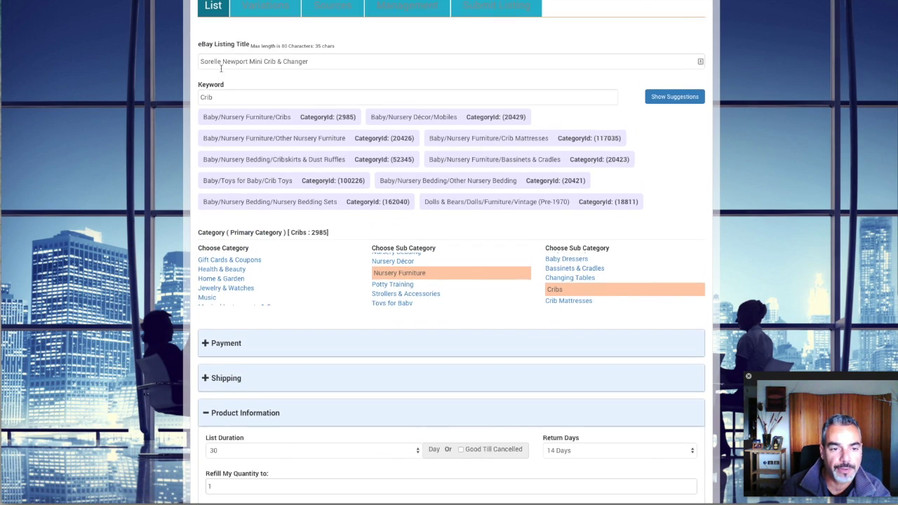
{"action": "left_click", "coordinate": [342, 68]}
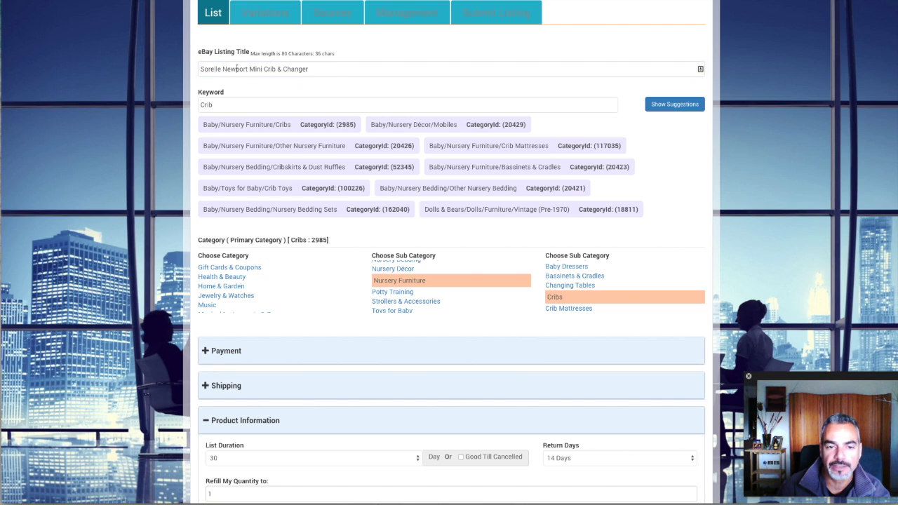
{"action": "left_click_drag", "start_coordinate": [322, 68], "coordinate": [200, 69]}
- Proceed past the listing details and variations to Sources, and examine the Add Source choices and the Wayfair cashback field
{"action": "scroll", "coordinate": [414, 191], "scroll_direction": "down", "scroll_amount": 3}
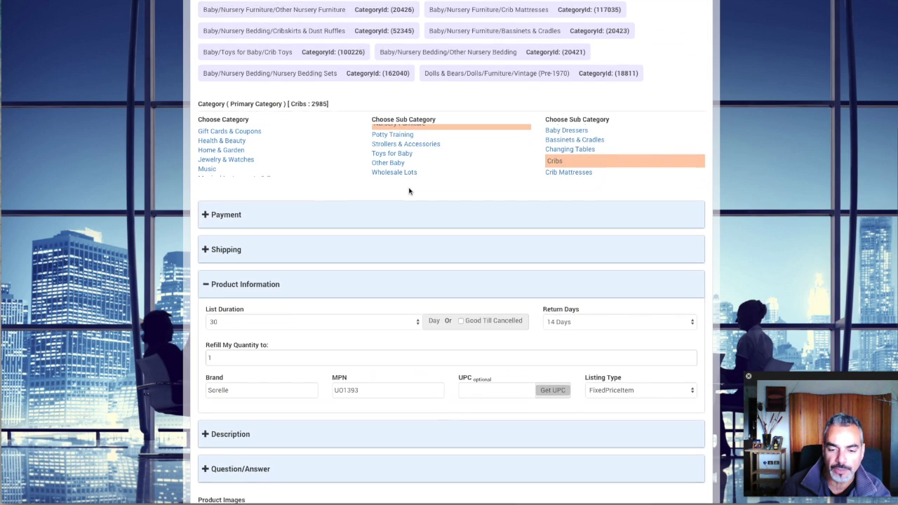
{"action": "scroll", "coordinate": [415, 191], "scroll_direction": "down", "scroll_amount": 3}
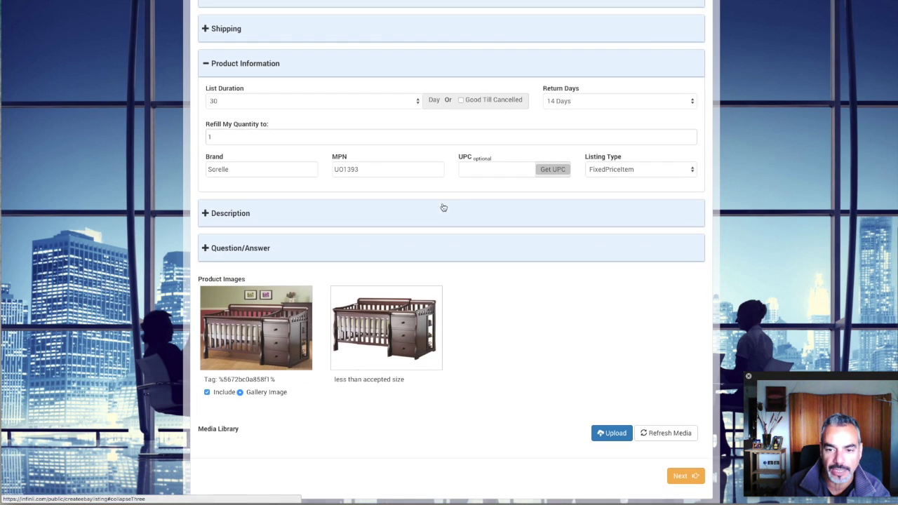
{"action": "scroll", "coordinate": [583, 421], "scroll_direction": "down", "scroll_amount": 1}
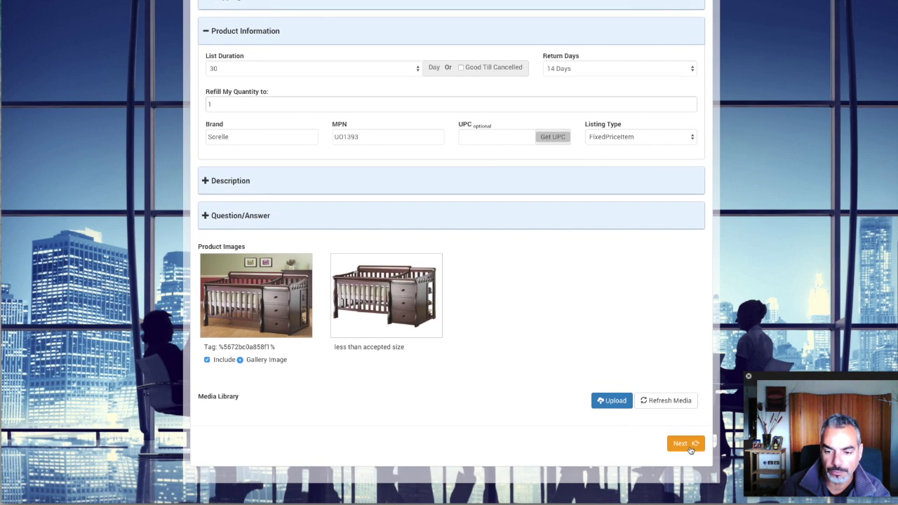
{"action": "left_click", "coordinate": [684, 443]}
{"action": "left_click", "coordinate": [337, 179]}
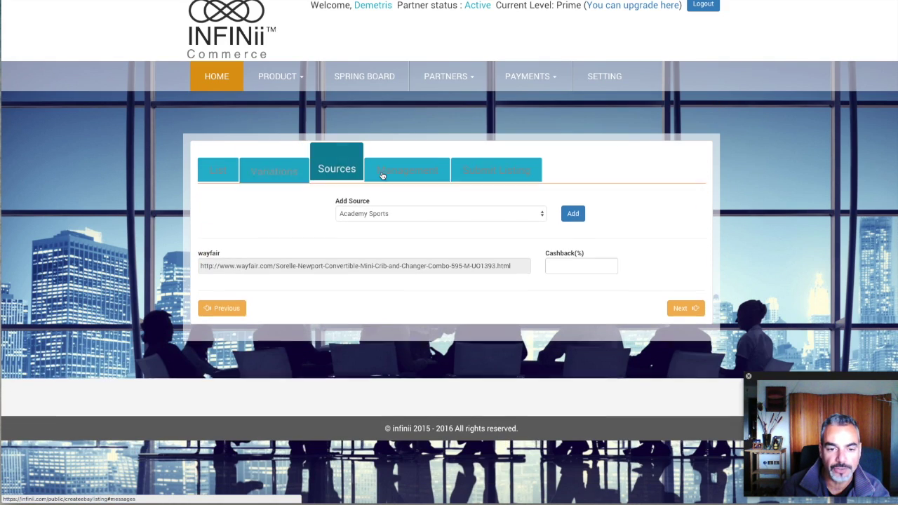
{"action": "left_click", "coordinate": [426, 212]}
{"action": "left_click", "coordinate": [322, 228]}
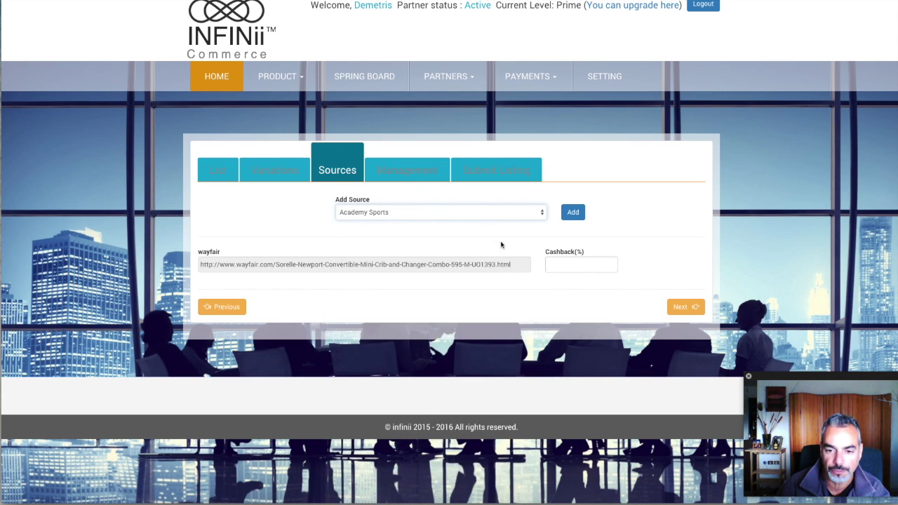
{"action": "left_click", "coordinate": [569, 265]}
- Check the listing's Management options and submit the crib listing to eBay
{"action": "left_click", "coordinate": [398, 168]}
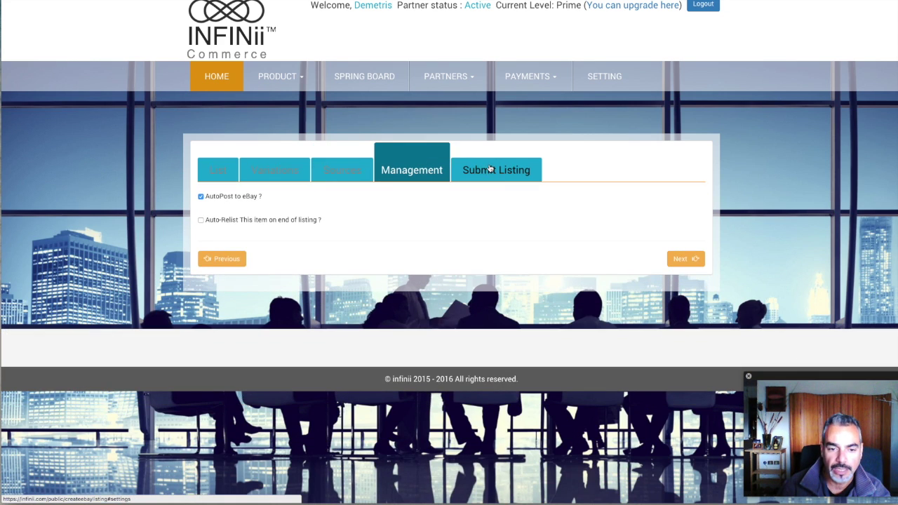
{"action": "left_click", "coordinate": [530, 170]}
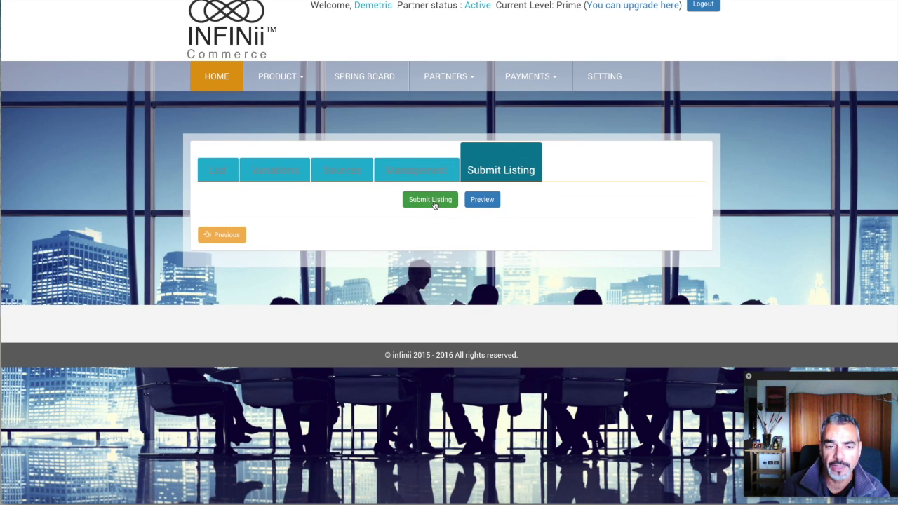
{"action": "left_click", "coordinate": [435, 204]}
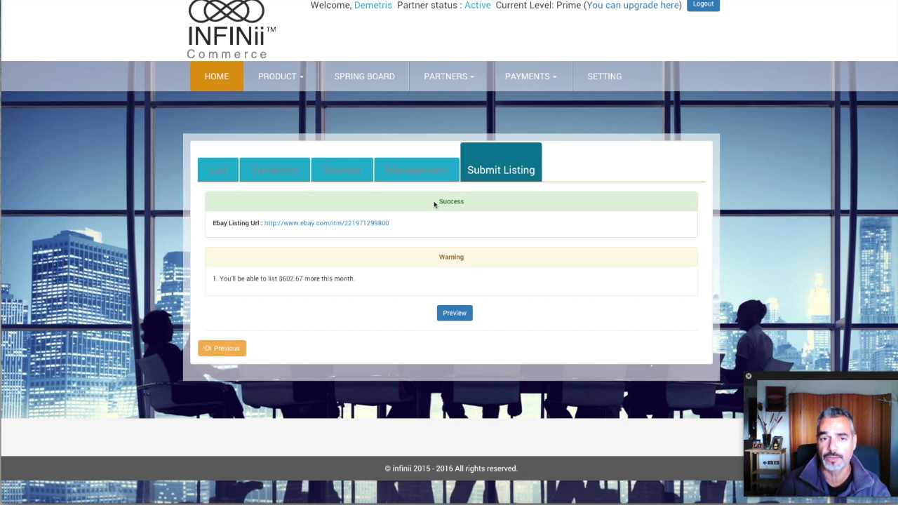
- Open the published eBay listing and review its price, shipping terms, item specifics and description
{"action": "left_click", "coordinate": [301, 224]}
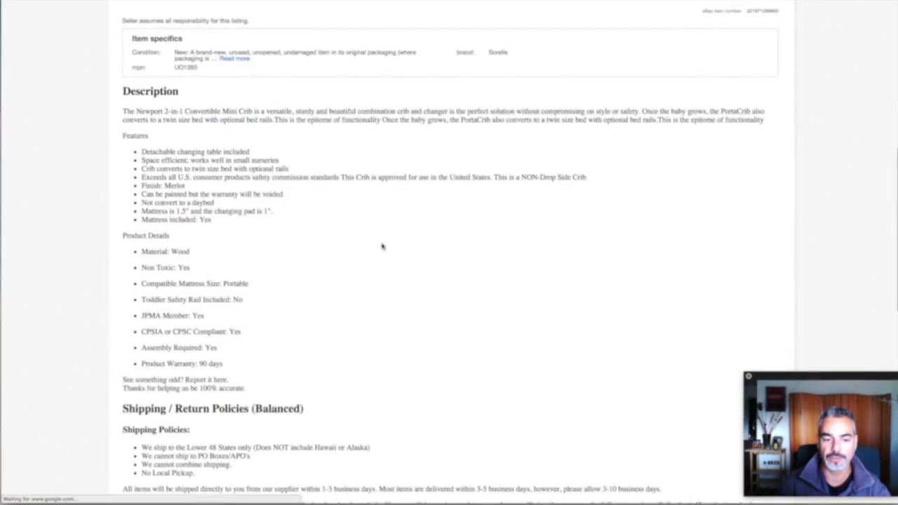
{"action": "scroll", "coordinate": [383, 246], "scroll_direction": "up", "scroll_amount": 8}
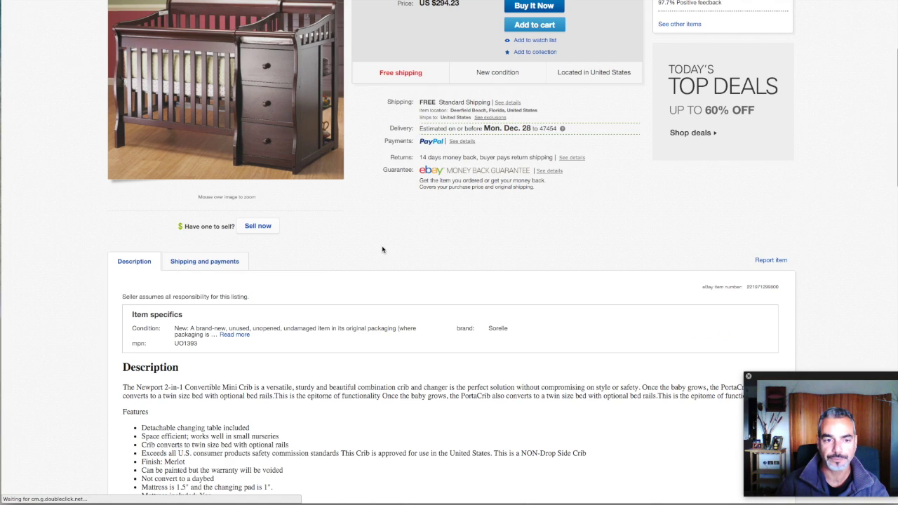
{"action": "scroll", "coordinate": [383, 249], "scroll_direction": "down", "scroll_amount": 2}
{"action": "scroll", "coordinate": [382, 249], "scroll_direction": "up", "scroll_amount": 4}
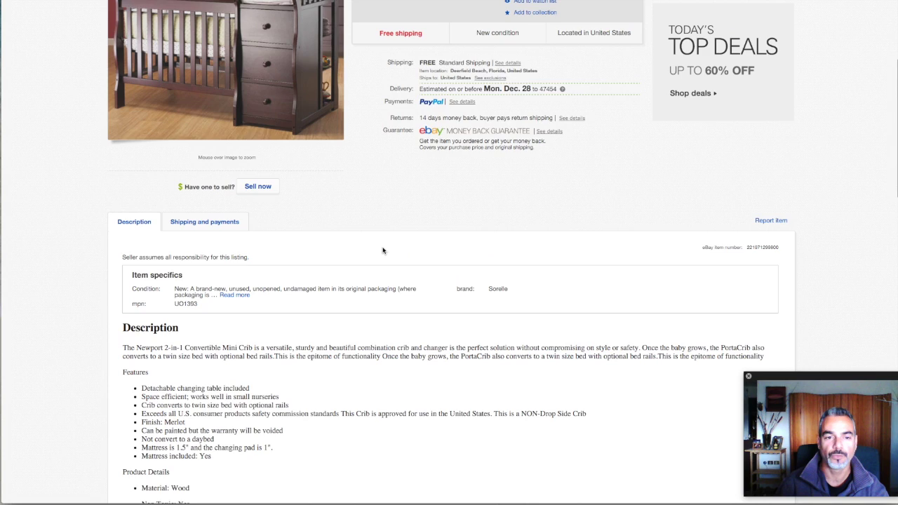